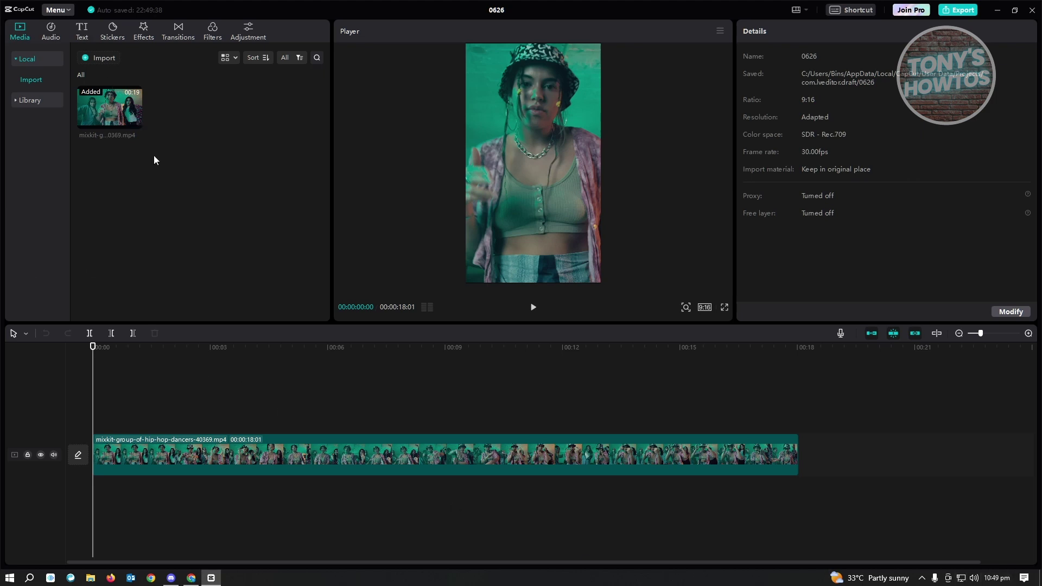
Add a default text clip above the video starting at about 2.5 seconds and move the playhead to 00:00:03:25.
click(84, 36)
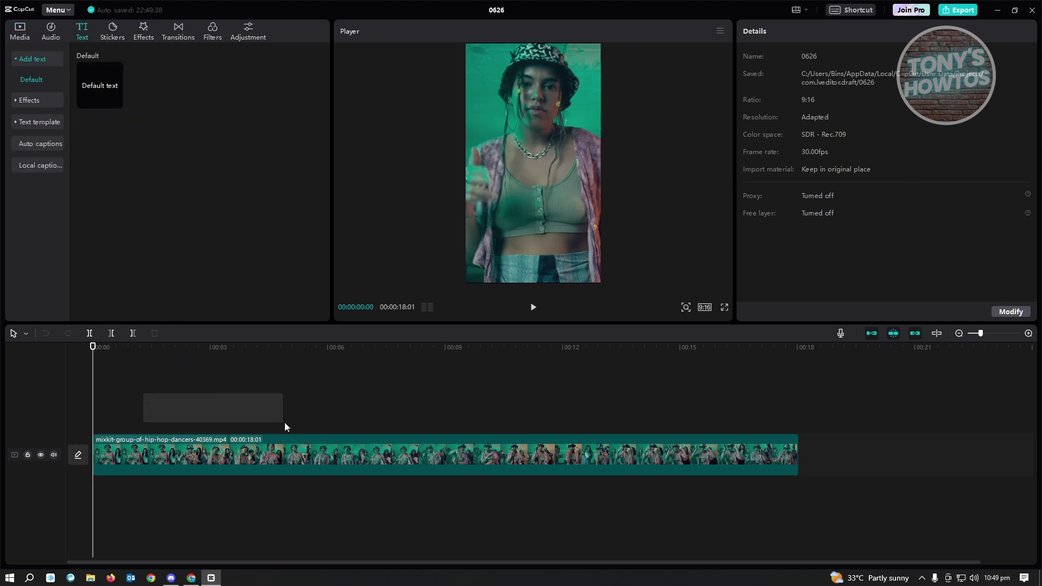
drag(95, 87, 190, 429)
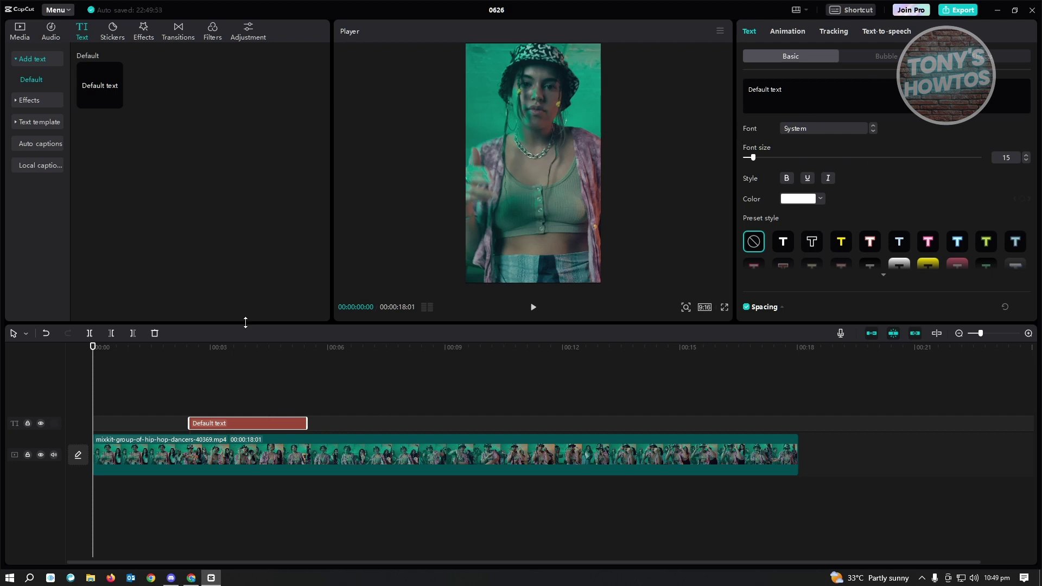
click(243, 347)
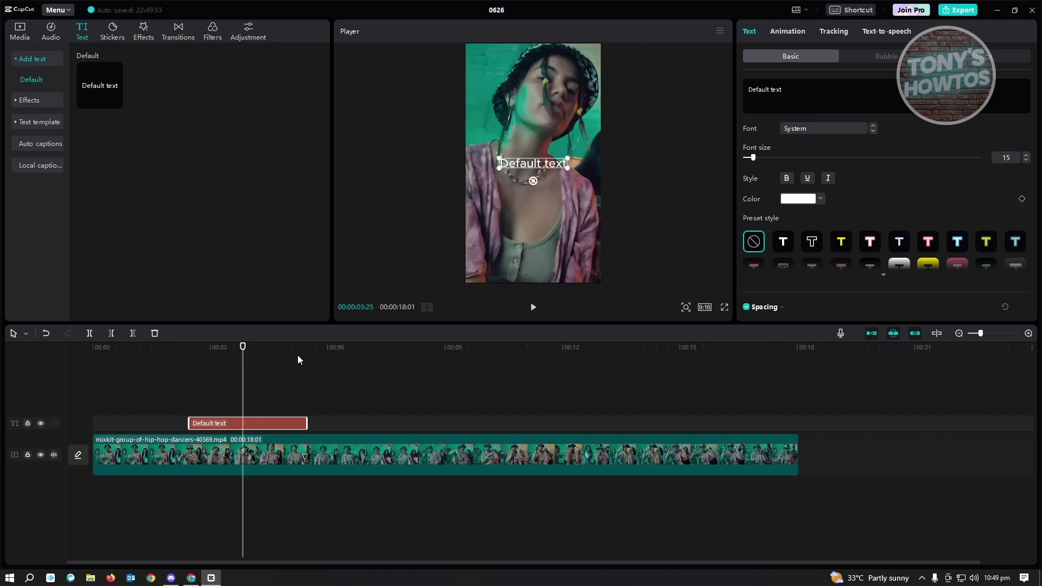
Look through the fonts available for the default text clip without choosing one.
click(819, 129)
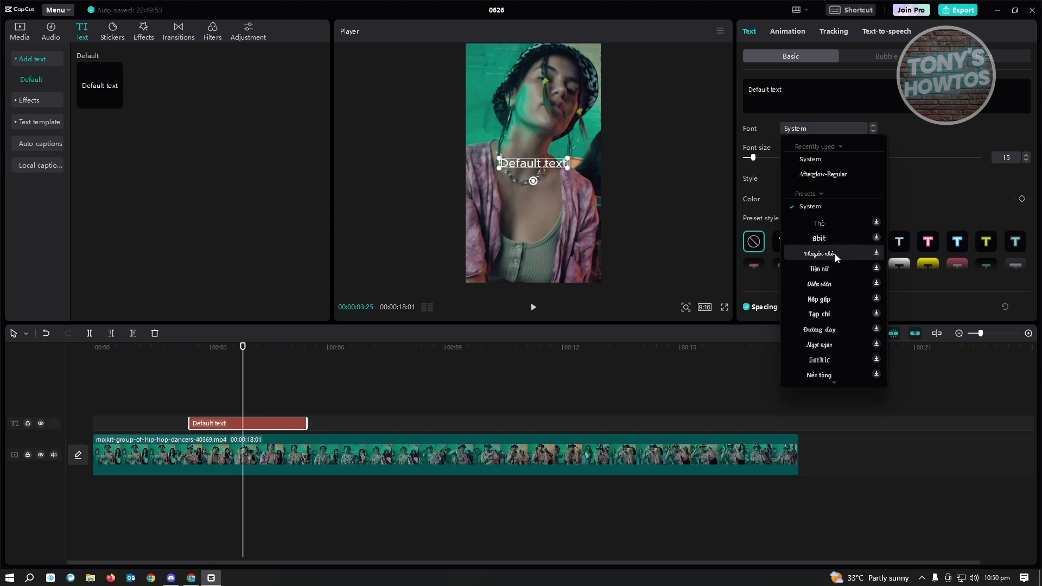
scroll(858, 255, down, 4)
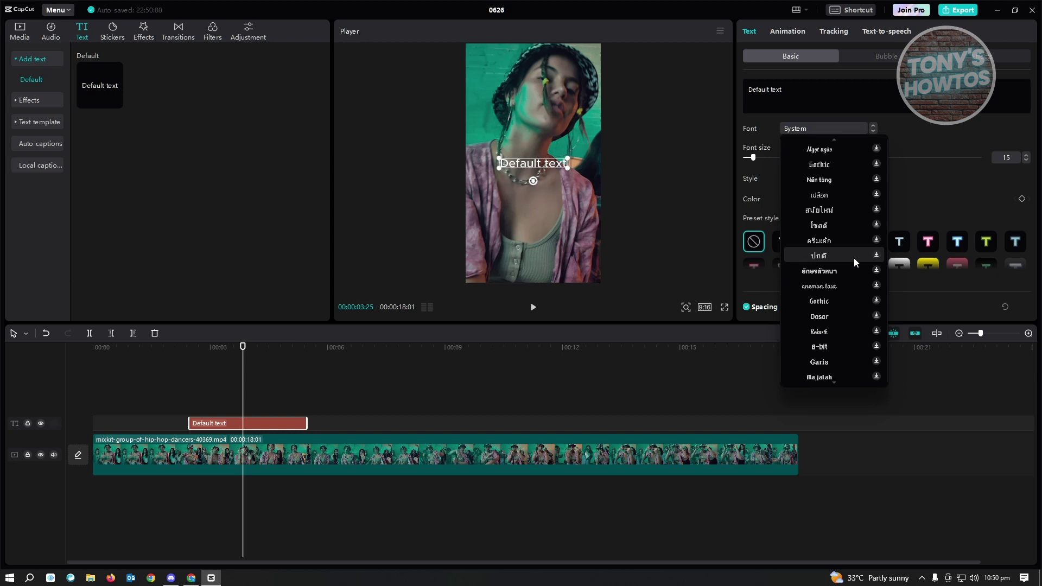
scroll(854, 258, down, 4)
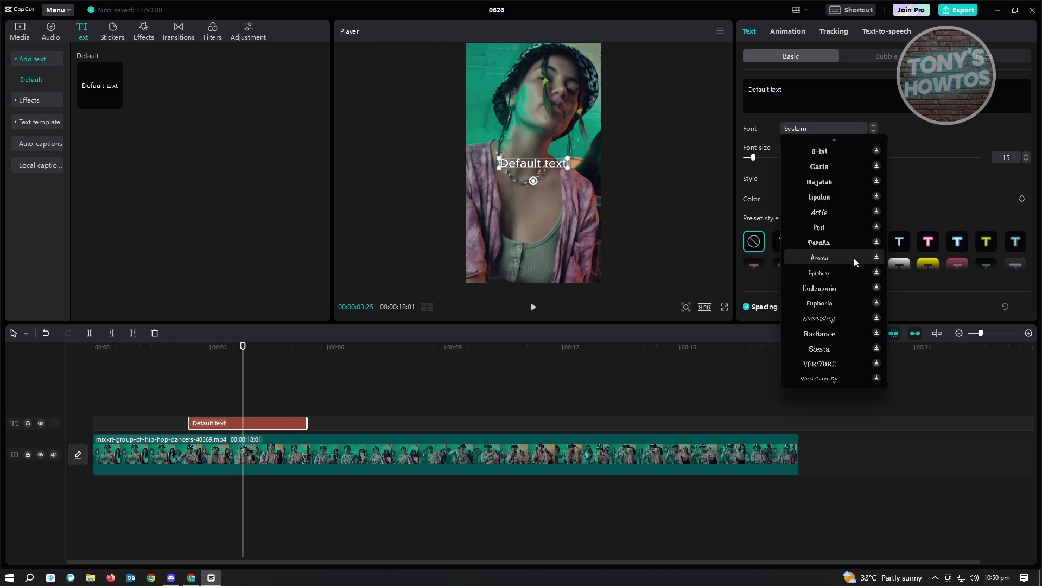
click(934, 204)
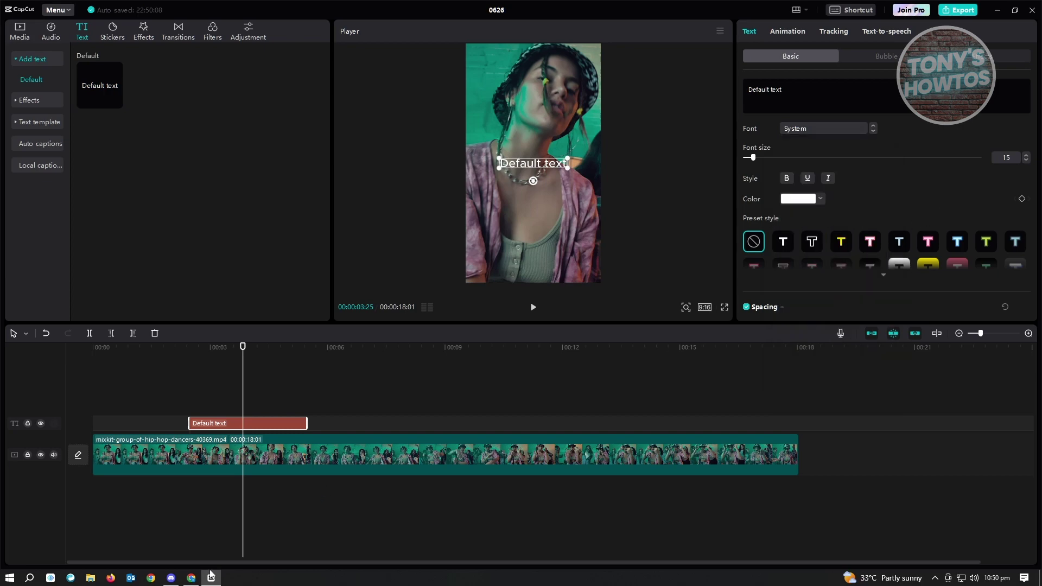
Switch to Chrome, search the web for dafont and open the DaFont site.
click(191, 577)
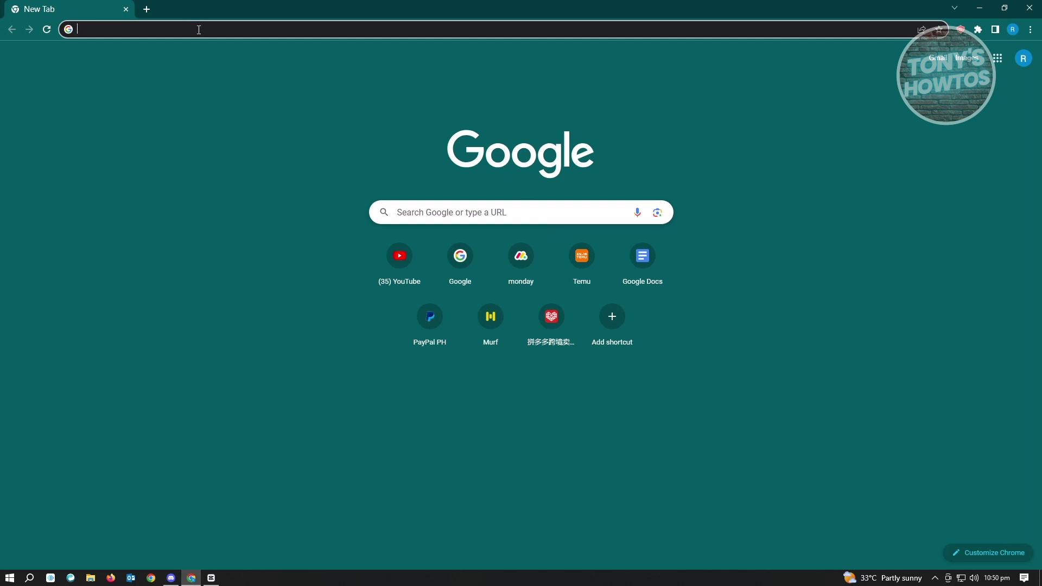
text(da)
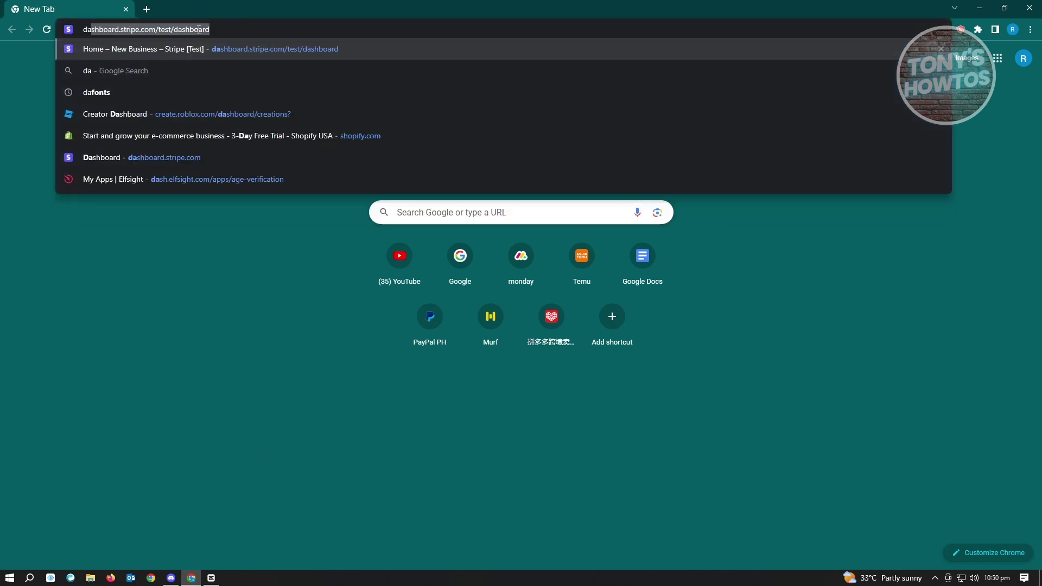
text(font)
key(Return)
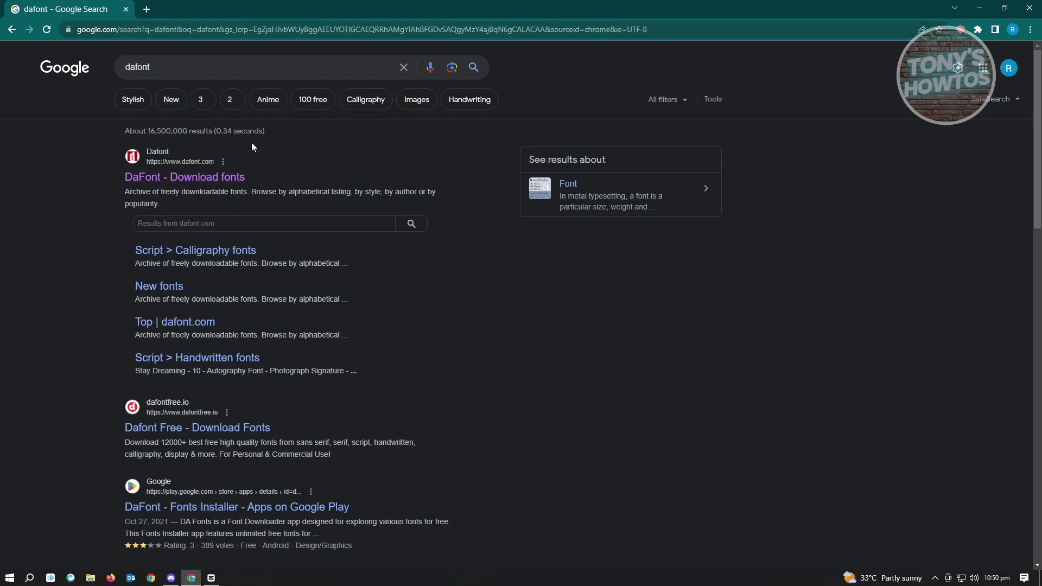
click(207, 174)
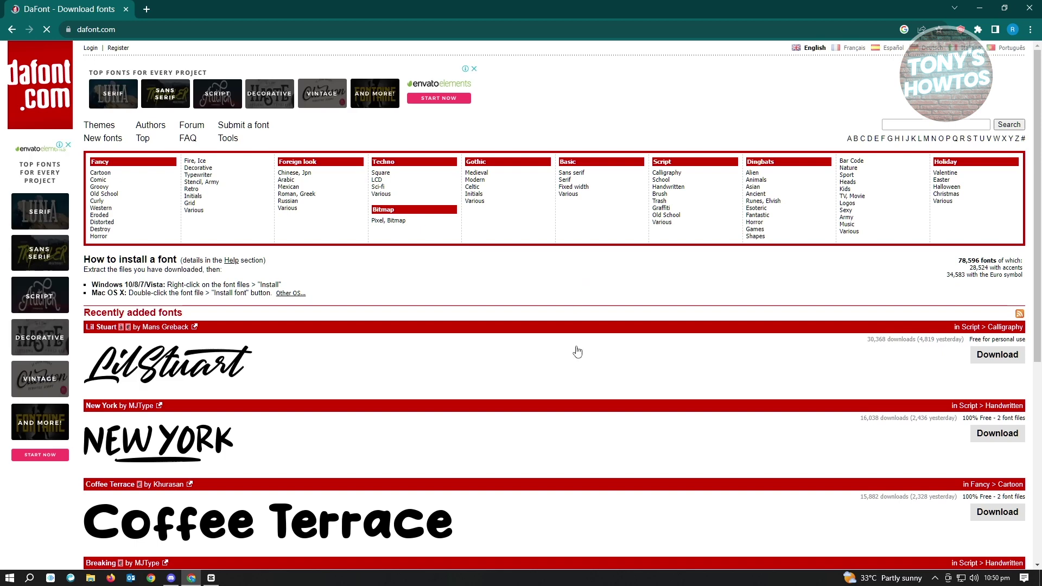
Download the New York font by MJType and show new_york_4.zip in its download folder.
scroll(244, 366, down, 1)
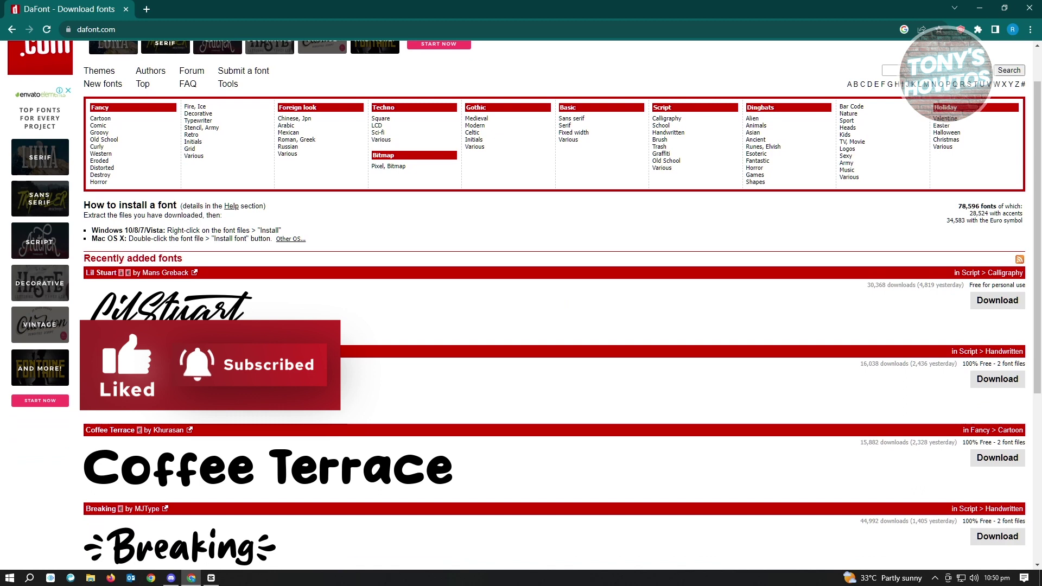
click(990, 380)
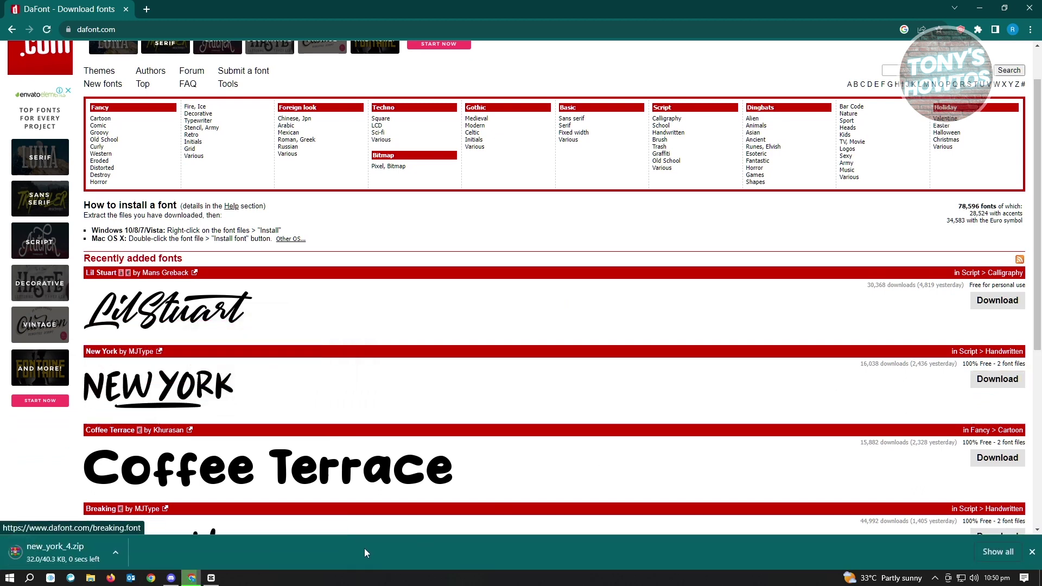
click(121, 558)
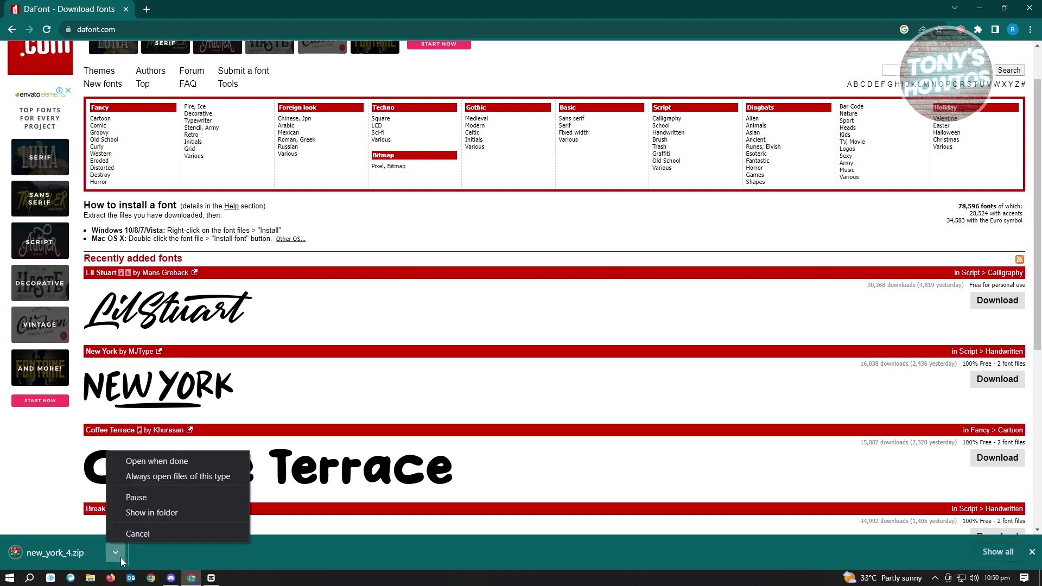
click(144, 517)
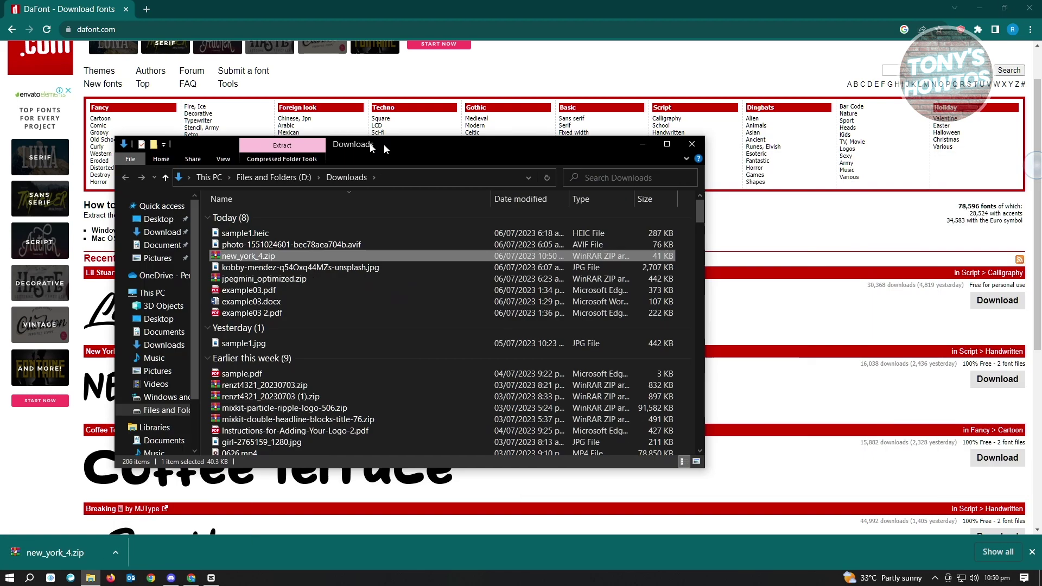
Open the new_york_4.zip archive, dismiss the WinRAR licence reminder and open NEW YORK.ttf in the font viewer.
double_click(192, 255)
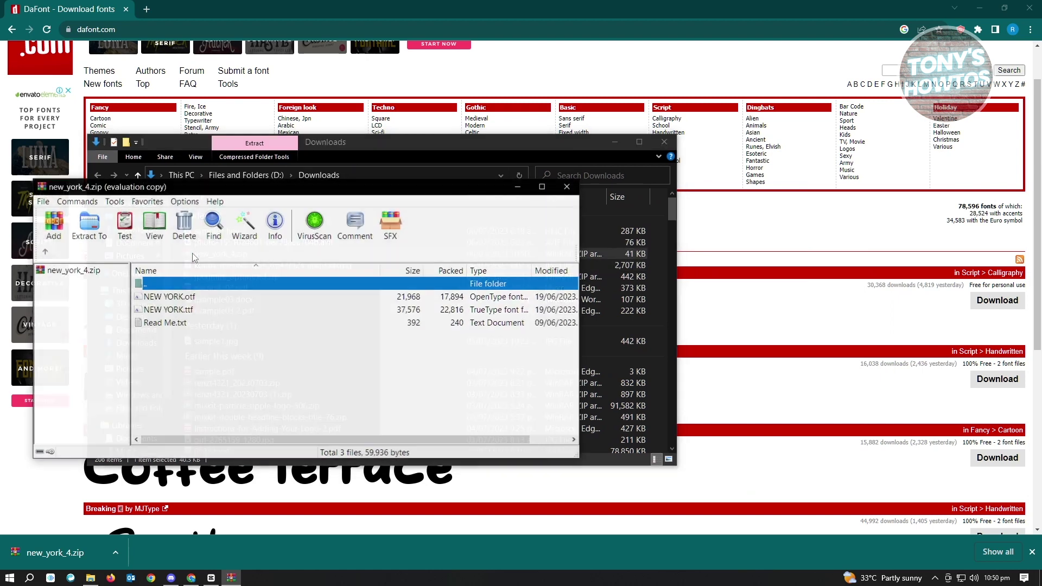
drag(342, 189, 535, 136)
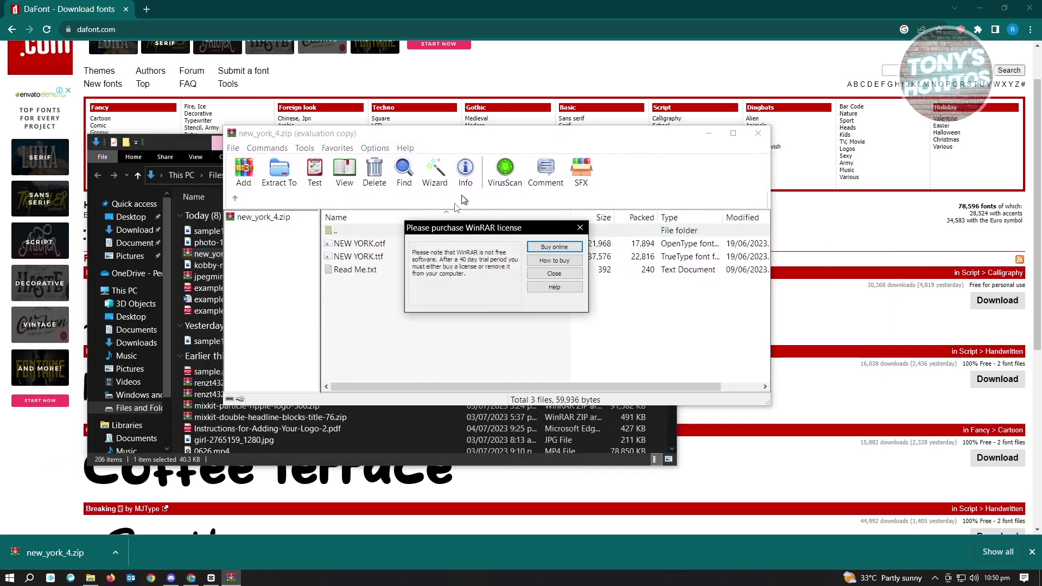
click(577, 277)
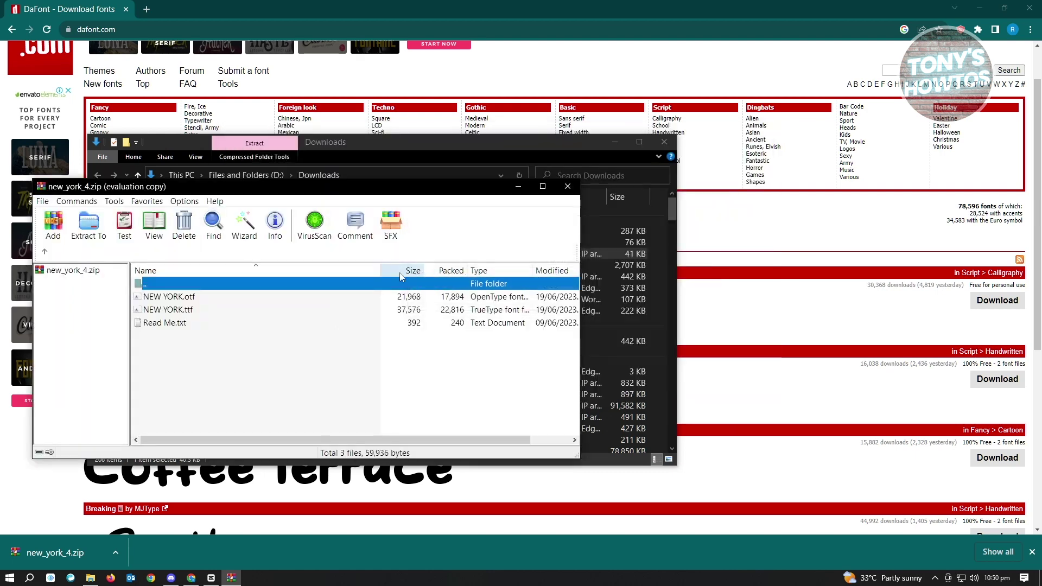
drag(361, 189, 716, 134)
double_click(493, 254)
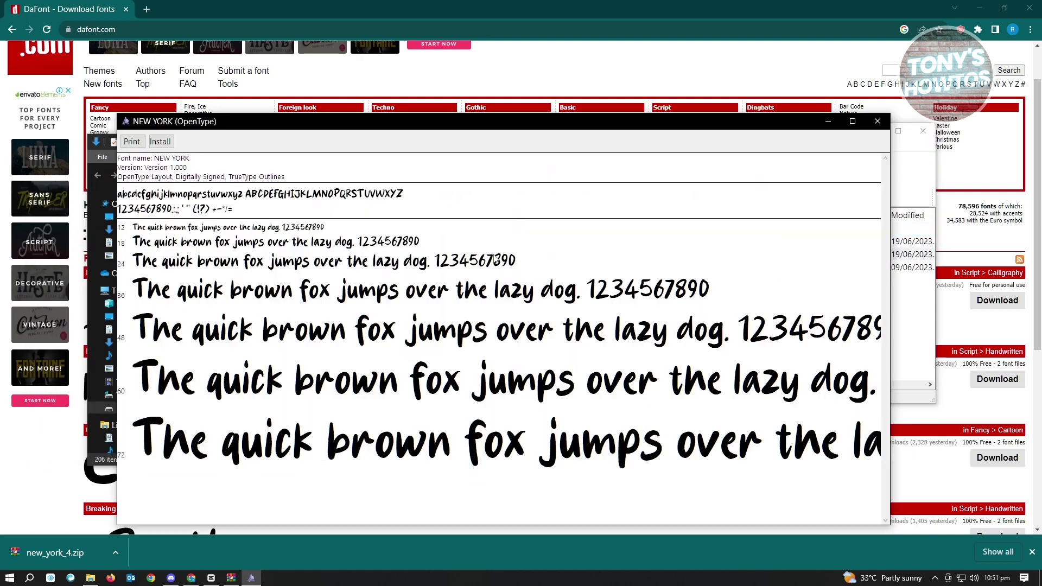
Install the NEW YORK font on the system and close the font viewer.
drag(243, 122, 439, 116)
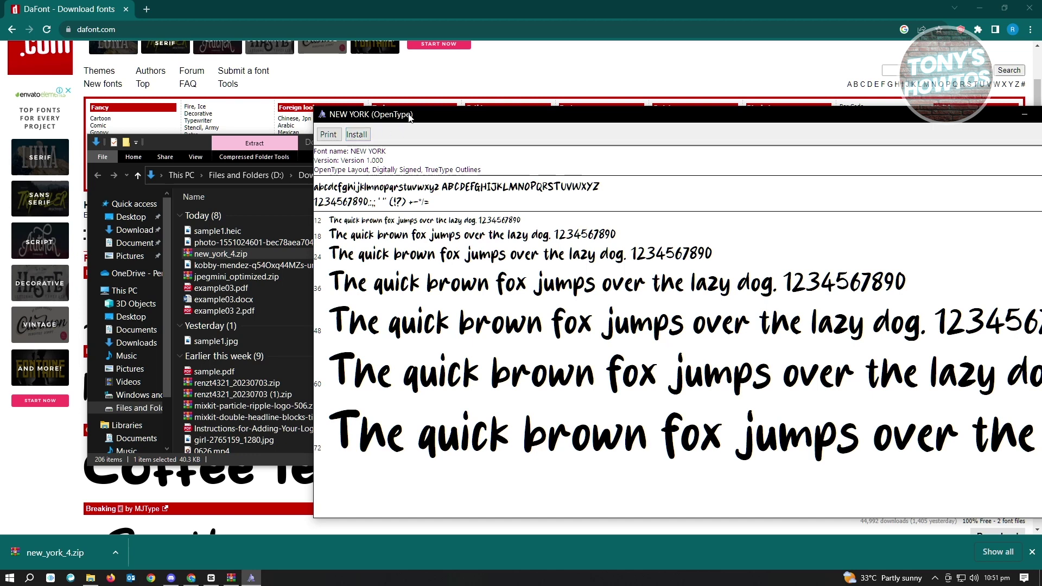
drag(390, 119, 325, 76)
click(293, 90)
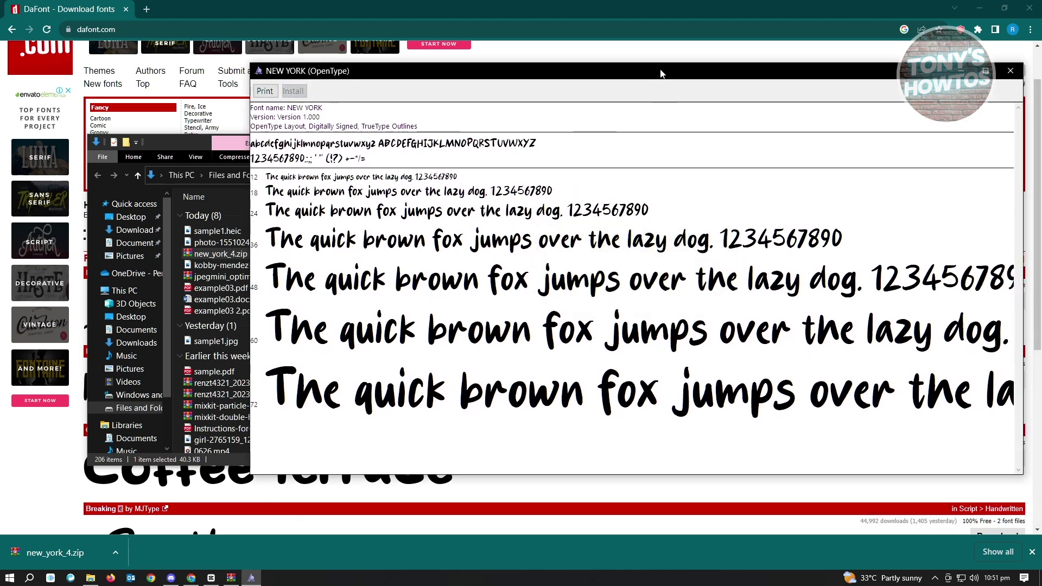
drag(662, 74, 517, 78)
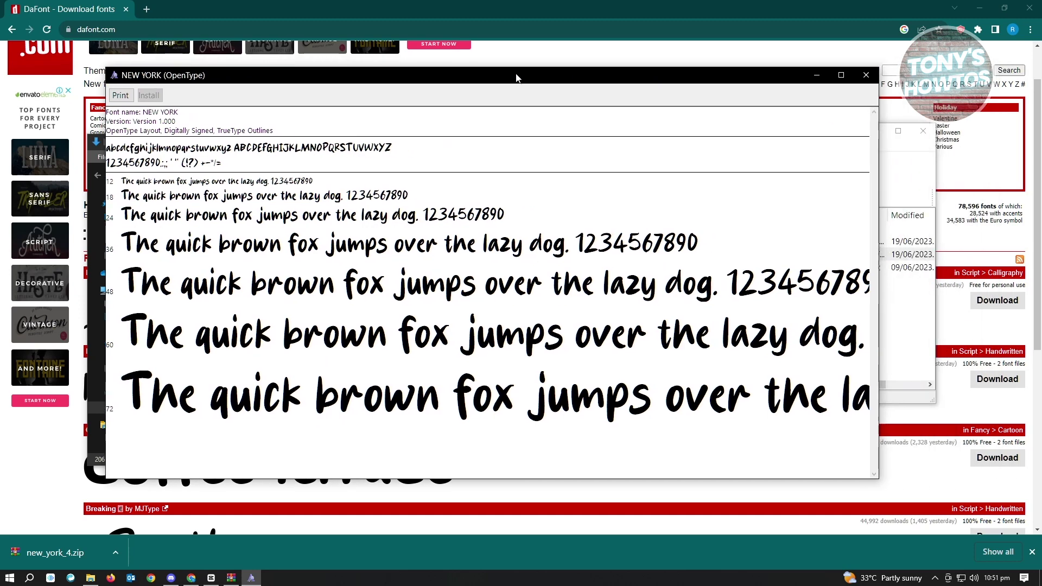
click(875, 79)
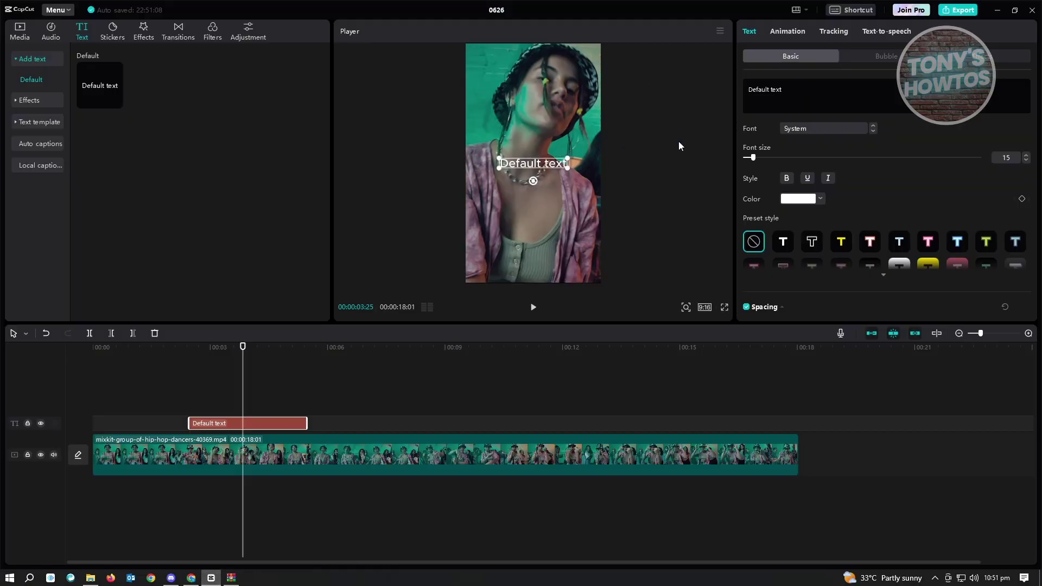
Quit CapCut completely, then clear the font archive, browser and Downloads windows off the desktop.
click(644, 171)
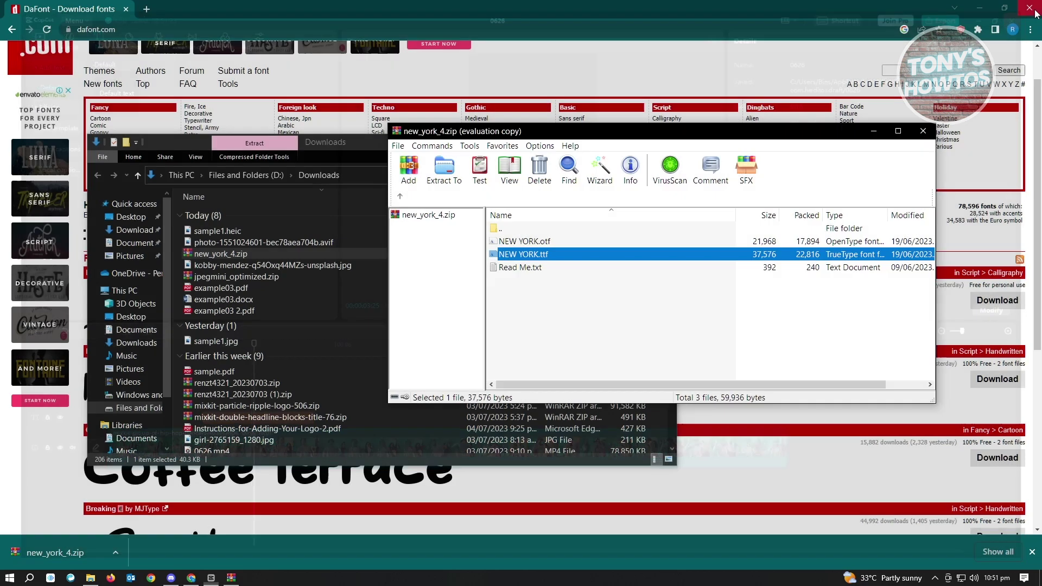
click(1032, 9)
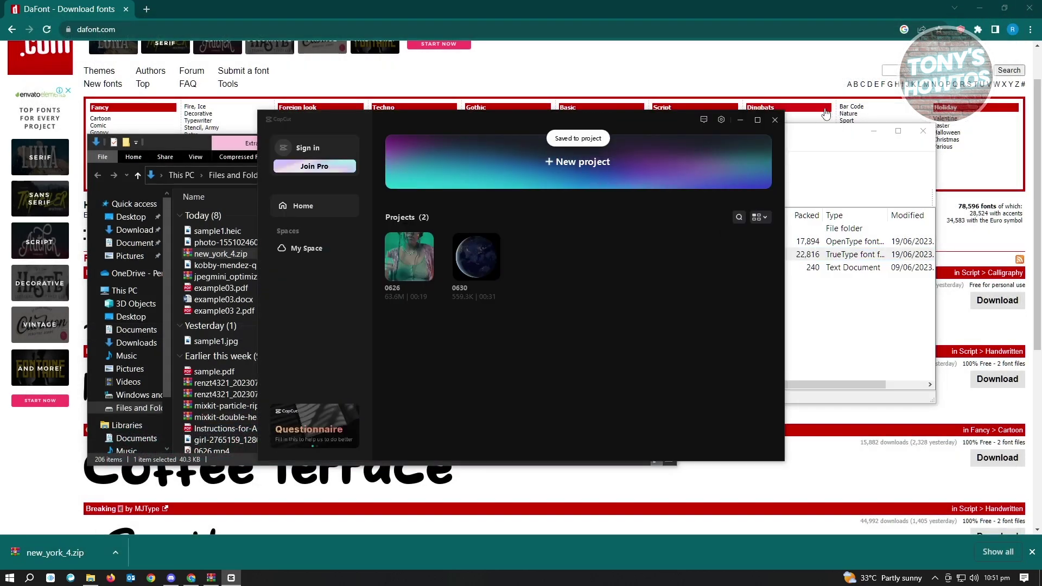
click(780, 120)
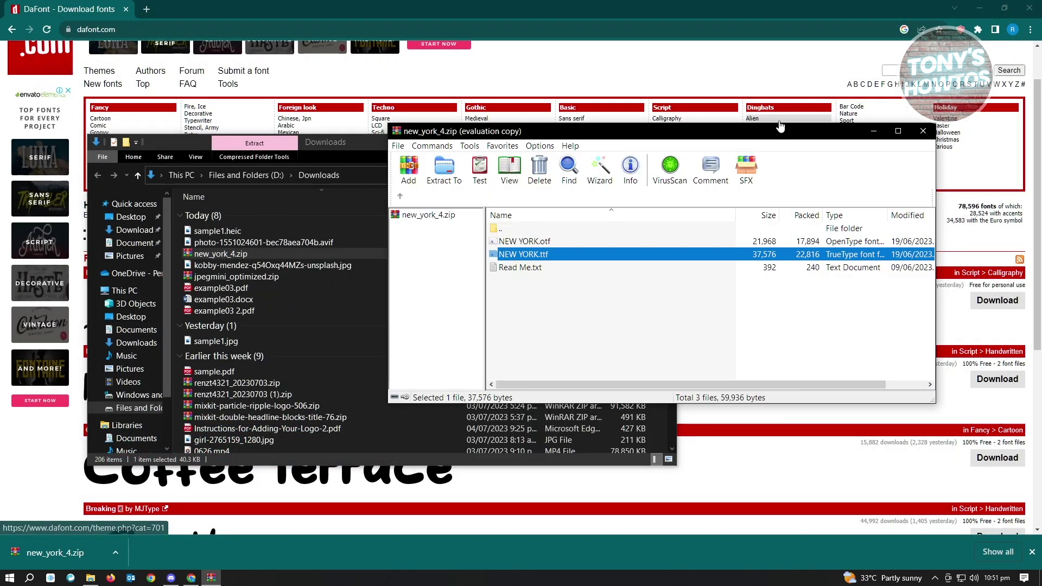
click(923, 131)
click(986, 7)
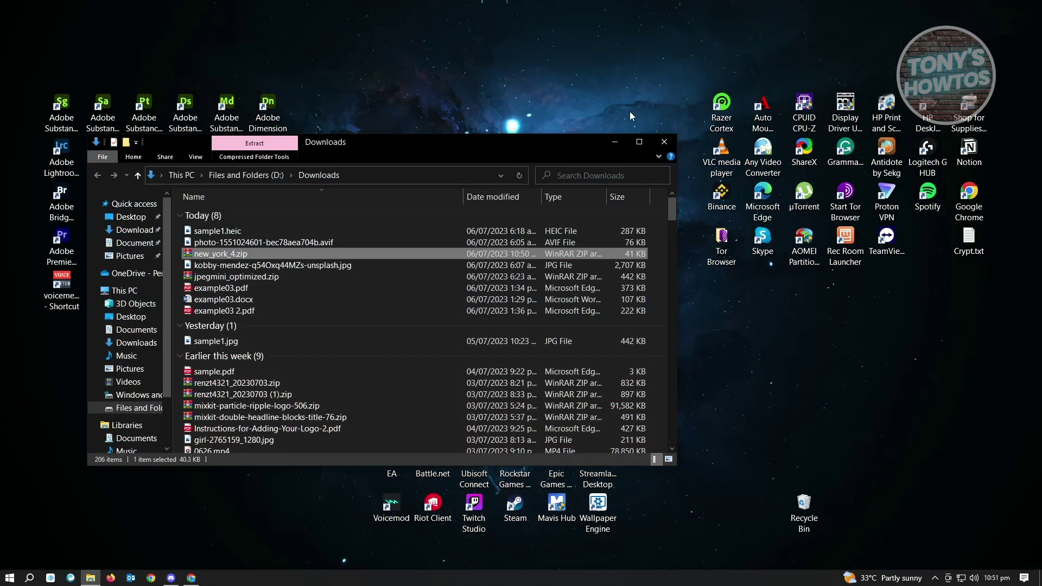
click(615, 142)
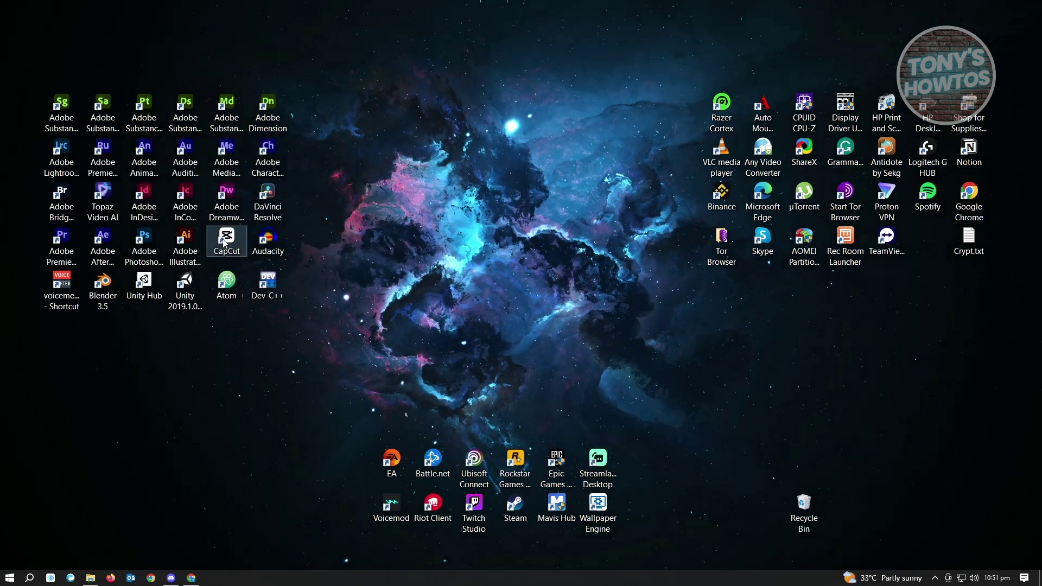
Relaunch CapCut and open the project 0626.
double_click(225, 243)
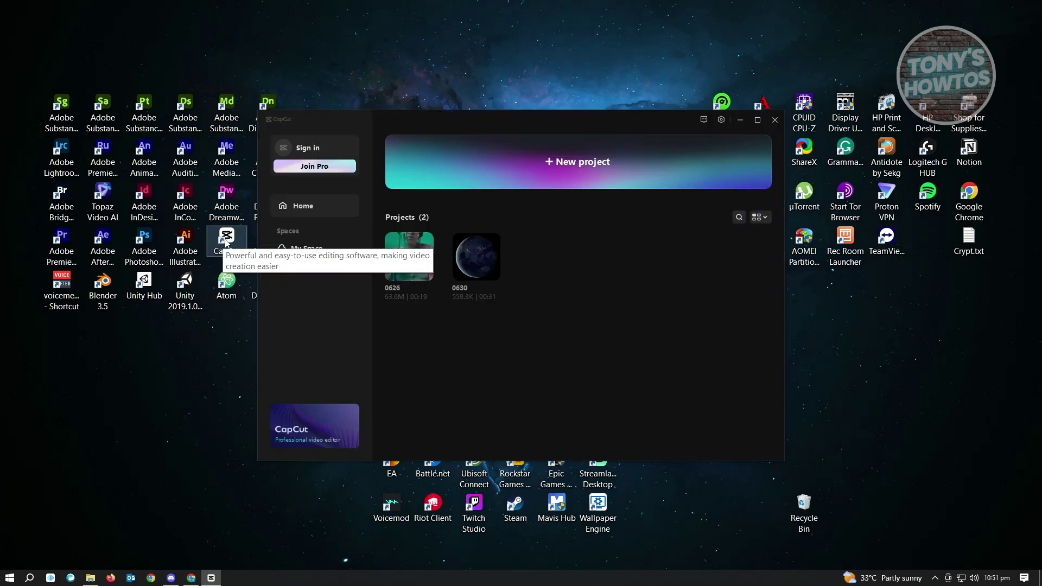
click(411, 261)
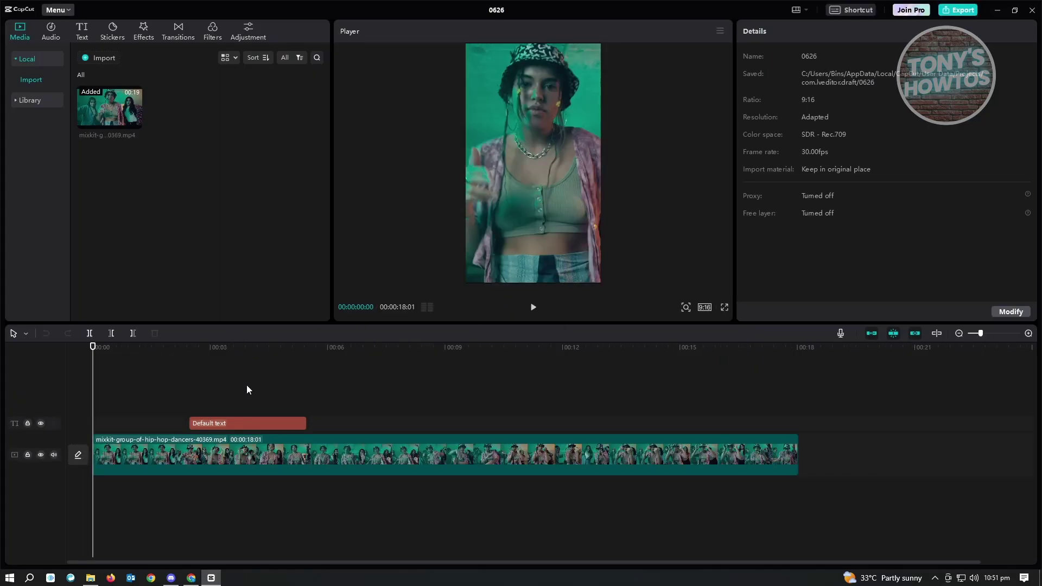
Select the default text clip, place the playhead at 00:00:04:14 and set the text's font to NEW YORK.
click(226, 423)
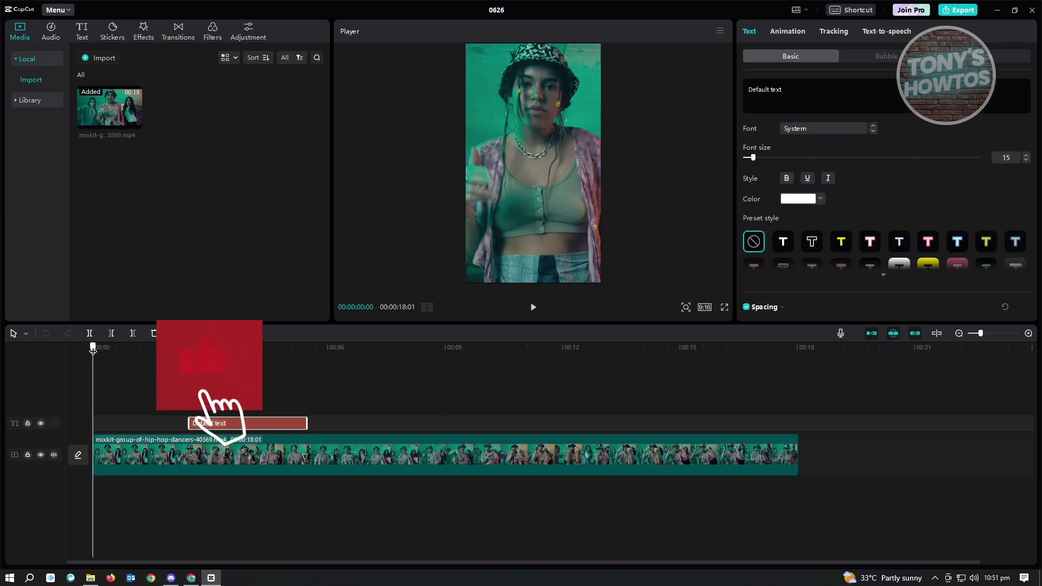
click(268, 351)
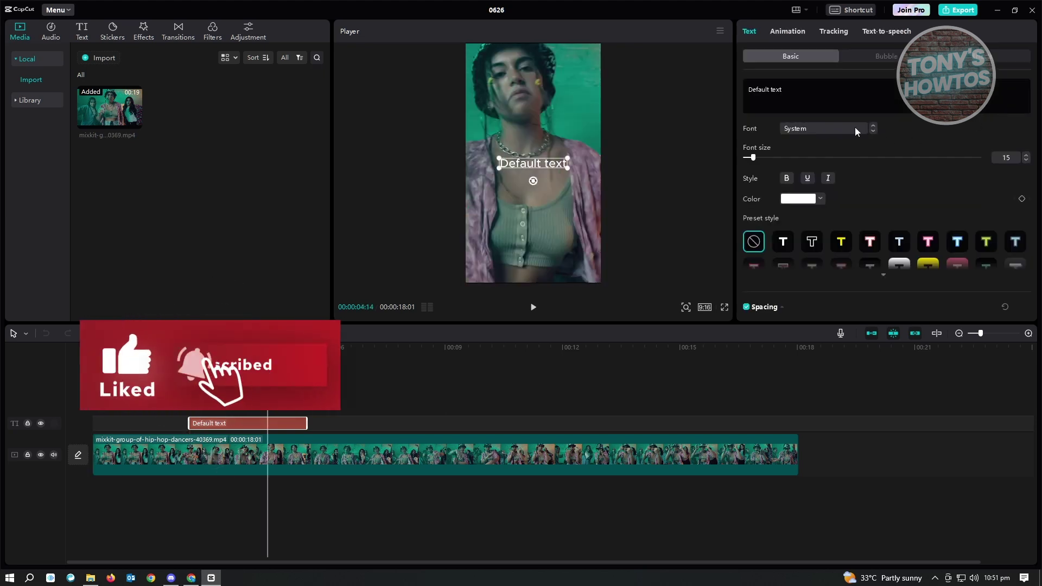
click(873, 129)
scroll(836, 244, down, 5)
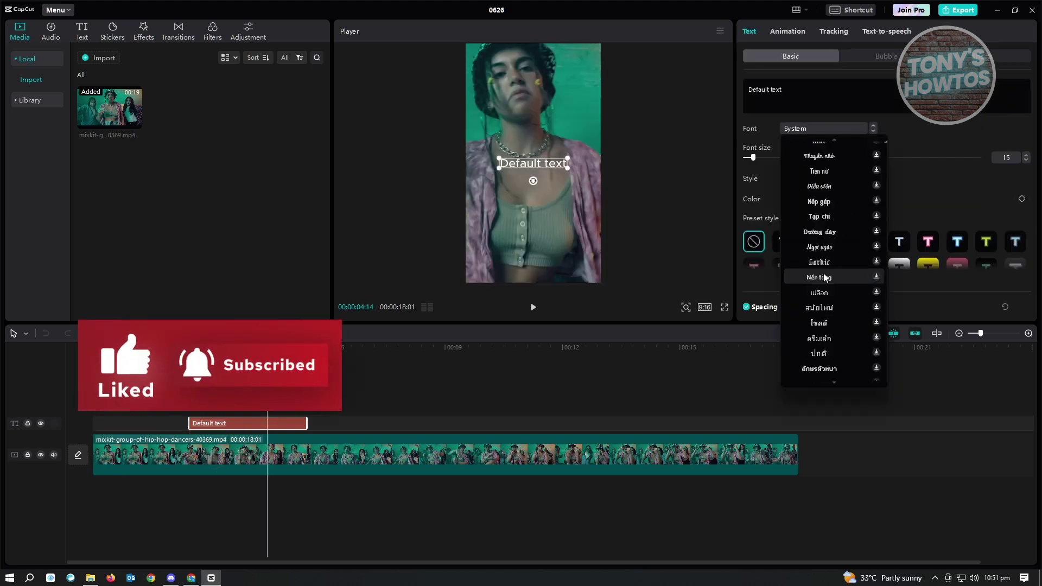
scroll(886, 164, down, 10)
click(849, 291)
click(851, 265)
click(834, 292)
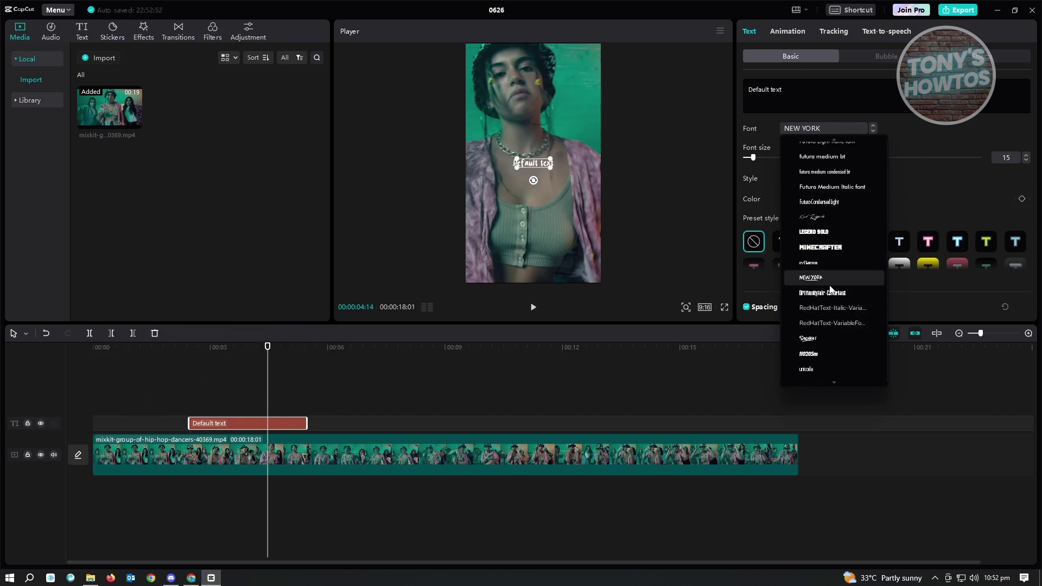
click(815, 280)
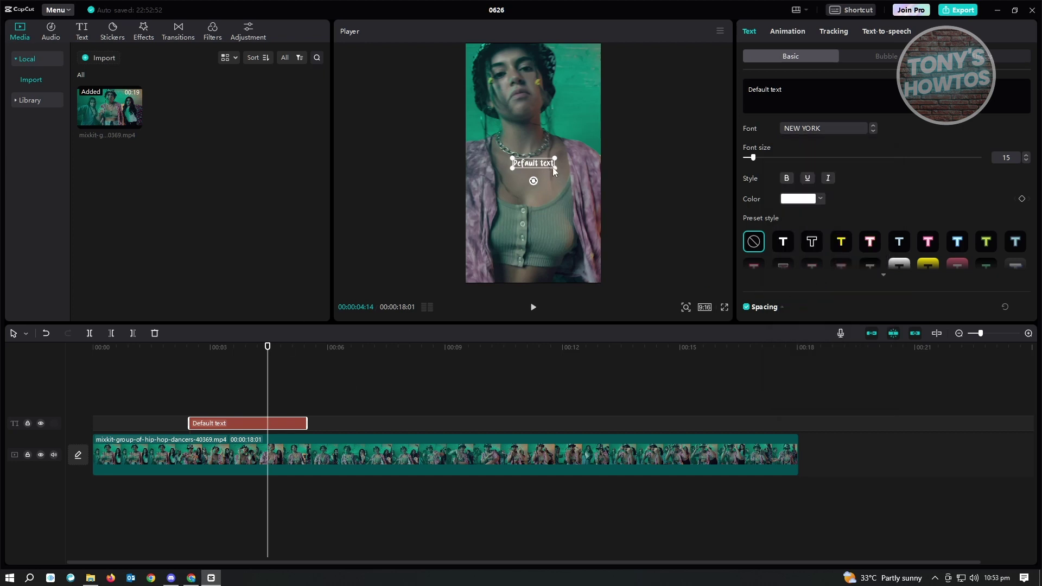
Enlarge the text box in the preview to most of the frame width and replace its text with TESTING.
drag(513, 168, 493, 177)
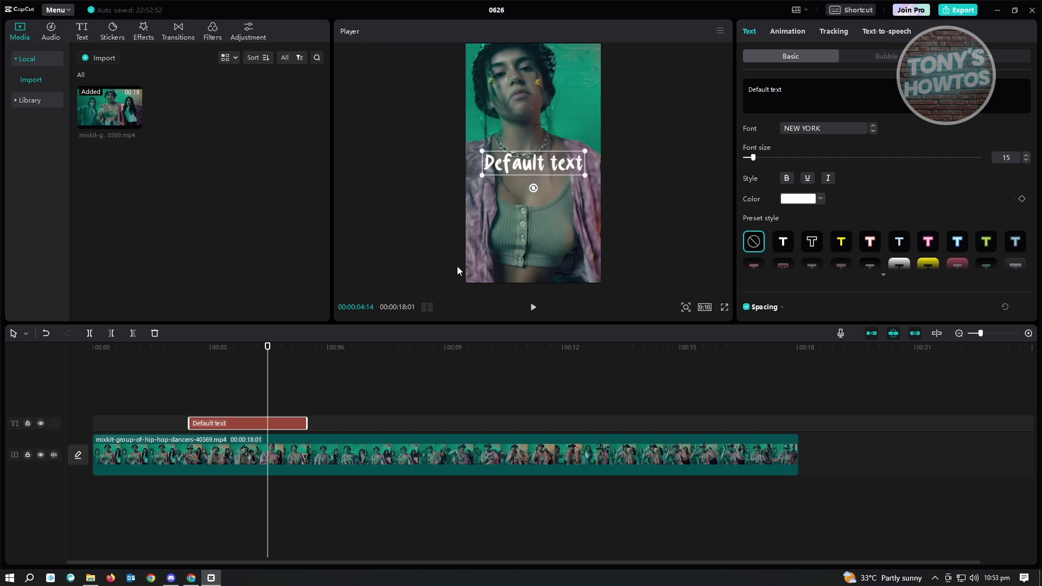
click(828, 113)
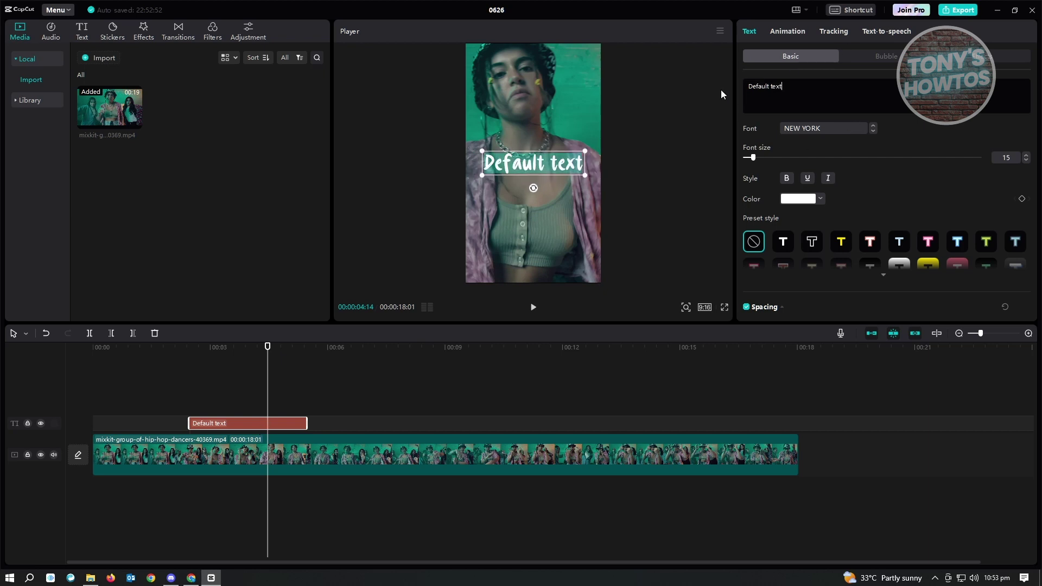
text(TESTING)
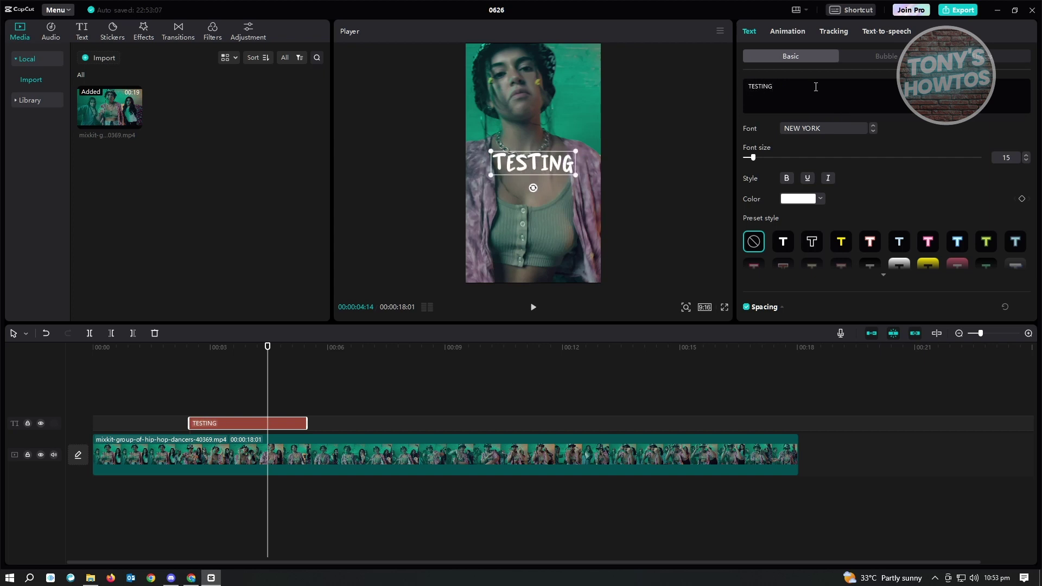
Set the TESTING text to size 26 with bold, underline and italic, and scale its box down to fit inside the video frame.
mouse_move(754, 157)
mouse_down()
mouse_move(813, 164)
mouse_move(752, 168)
mouse_move(761, 169)
mouse_up()
click(786, 178)
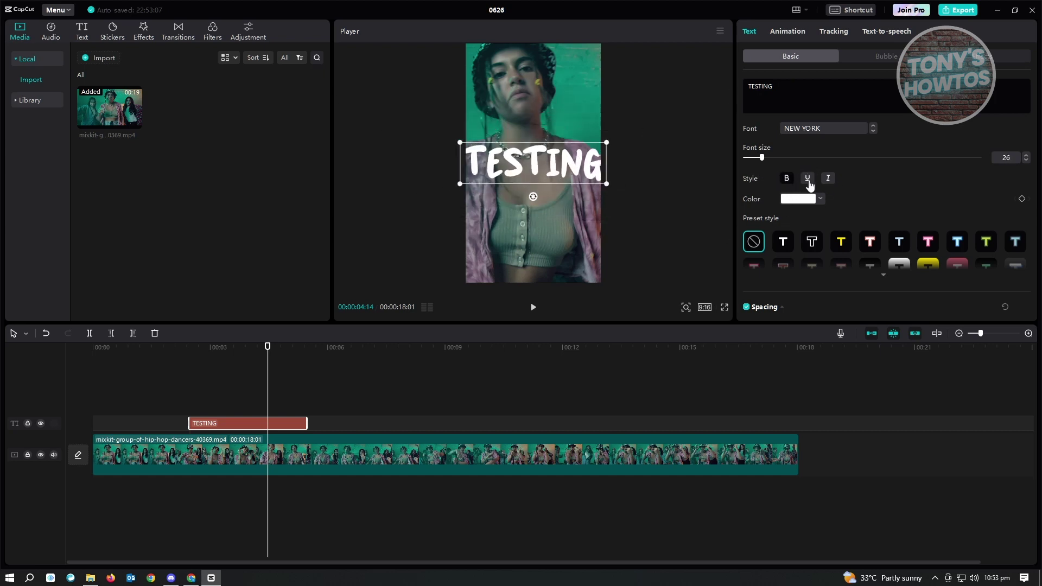
click(808, 181)
click(827, 179)
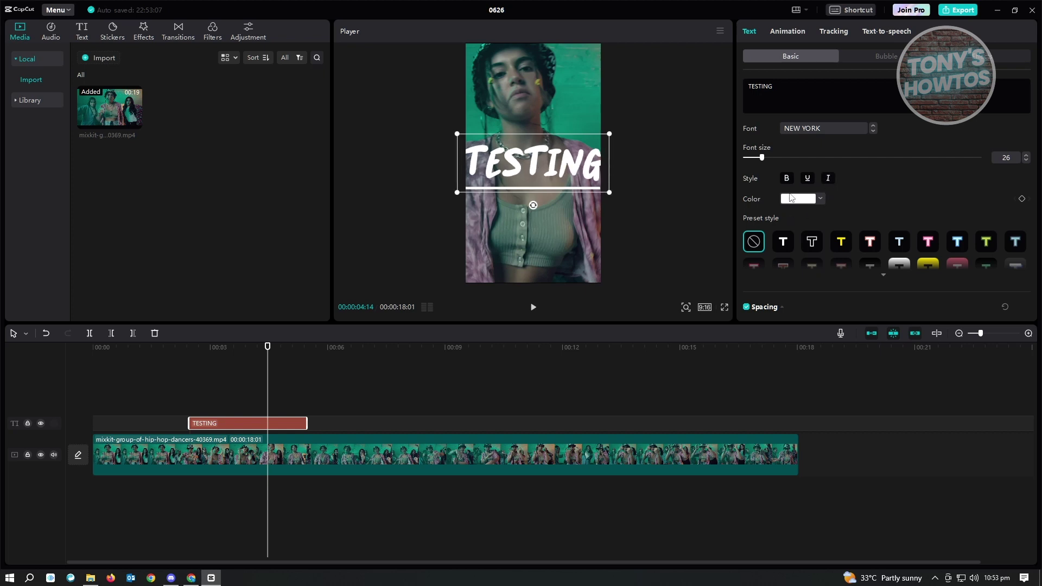
drag(609, 134, 589, 141)
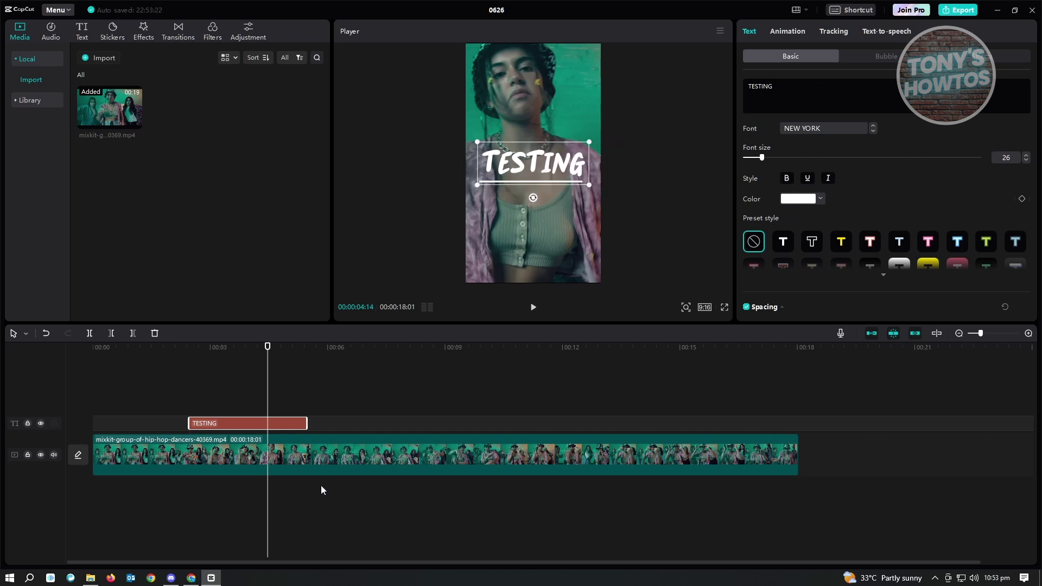
Switch to the DaFont page in Chrome, download the Coffee Terrace font and open coffee_terrace.zip.
click(191, 578)
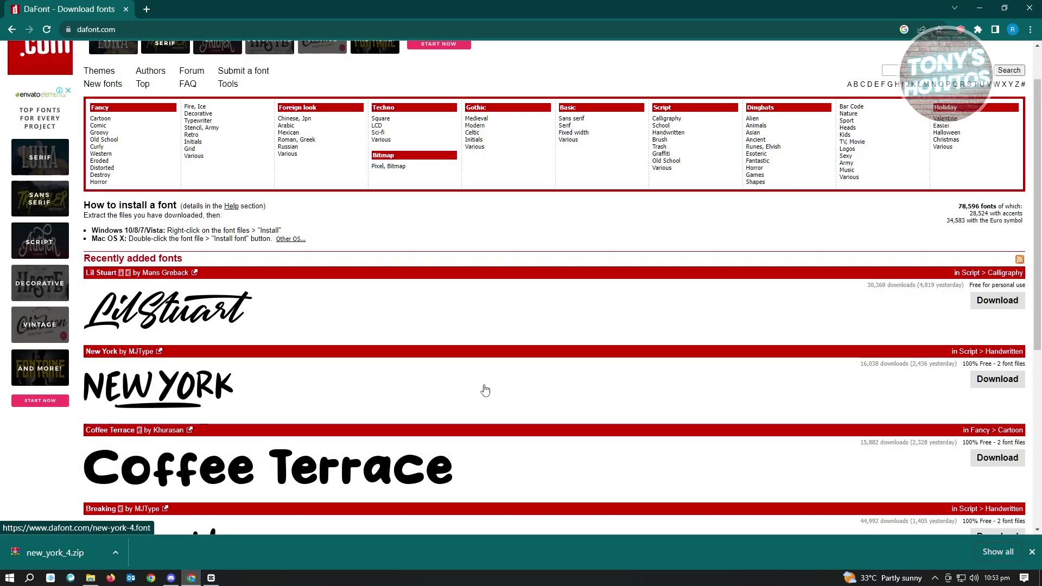
scroll(486, 390, down, 1)
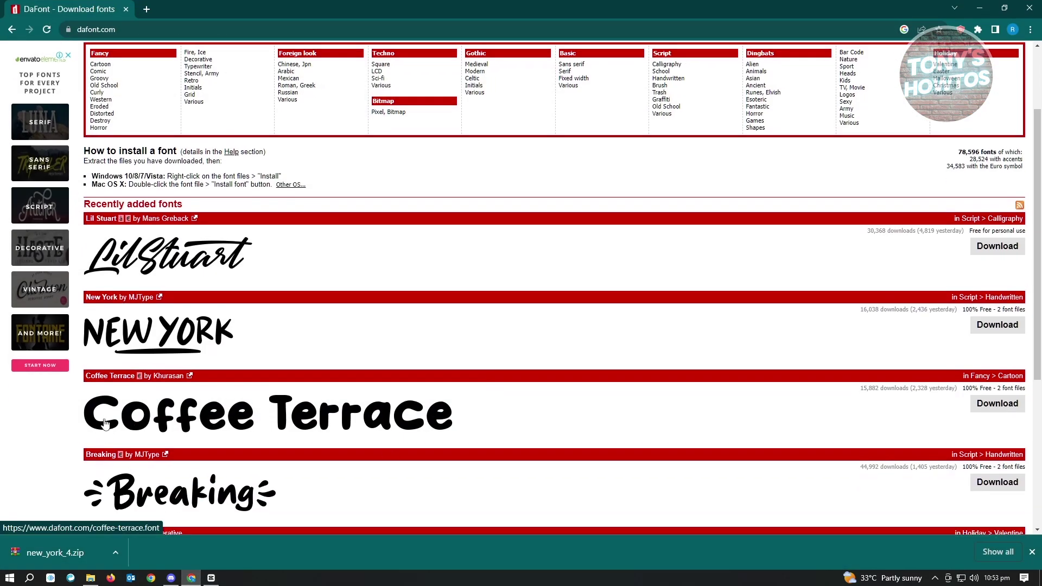
click(998, 403)
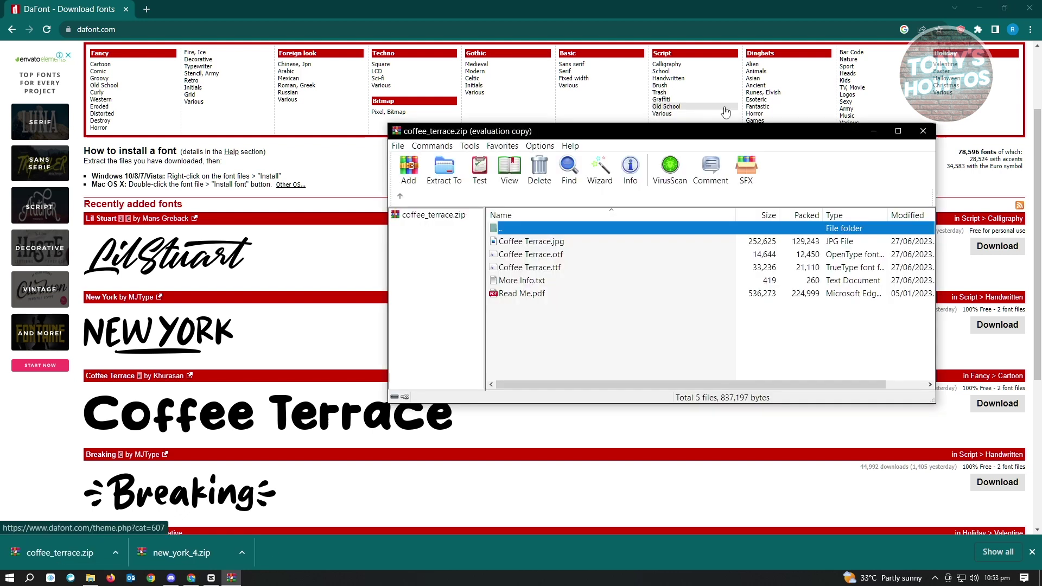
Install the font from Coffee Terrace.ttf, and close the font viewer and the archive window.
double_click(527, 268)
click(61, 43)
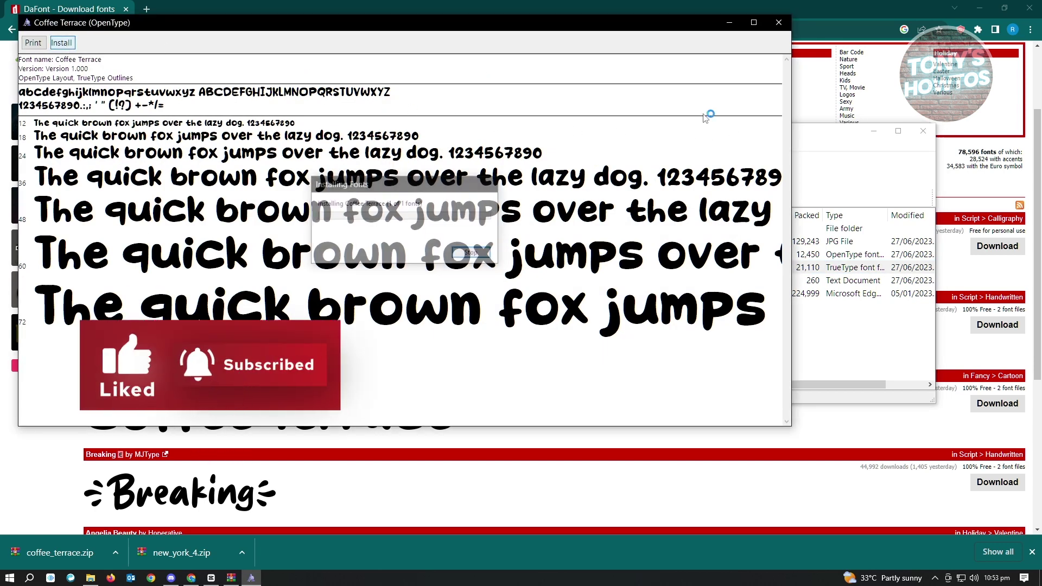
click(779, 23)
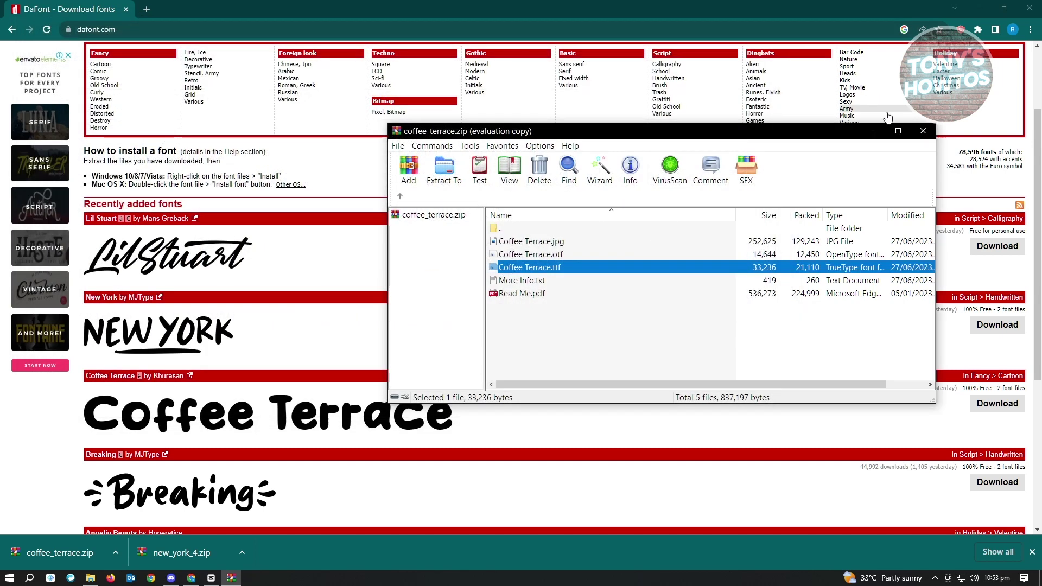
click(924, 132)
Switch to CapCut and look for Coffee Terrace among the system fonts, checking the font's name on the DaFont page.
click(211, 577)
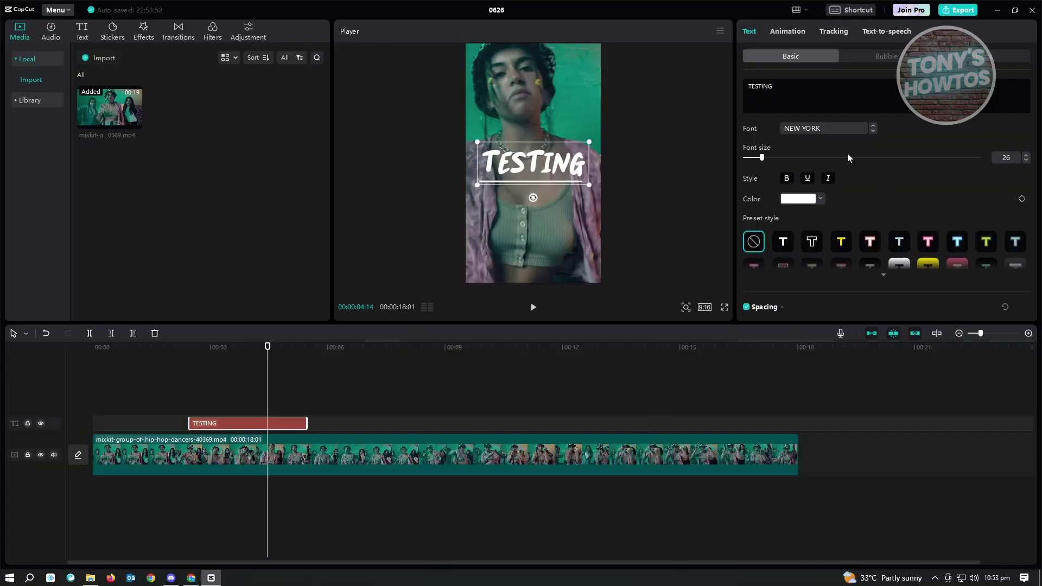
click(839, 127)
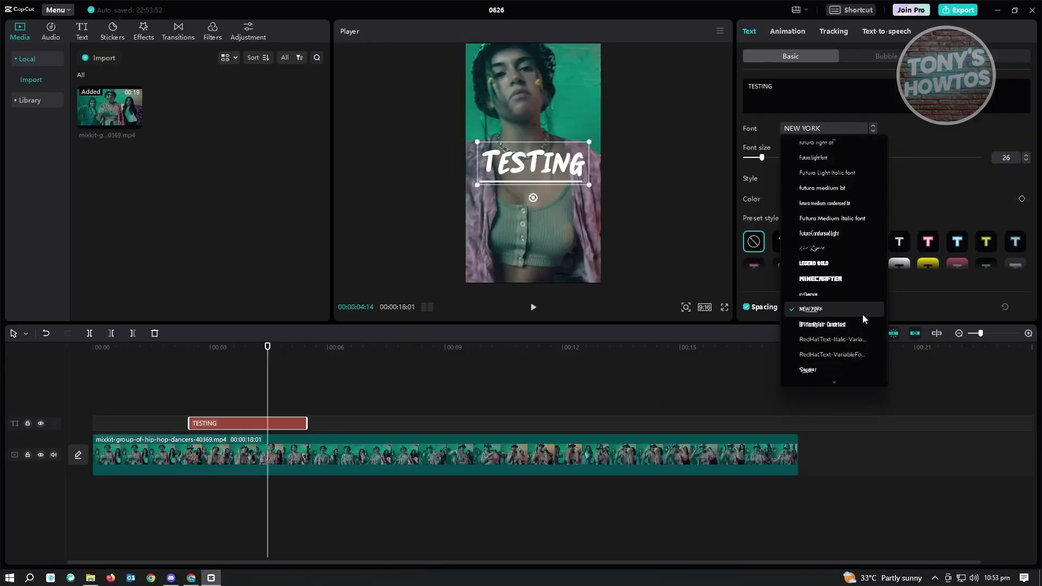
scroll(863, 317, up, 3)
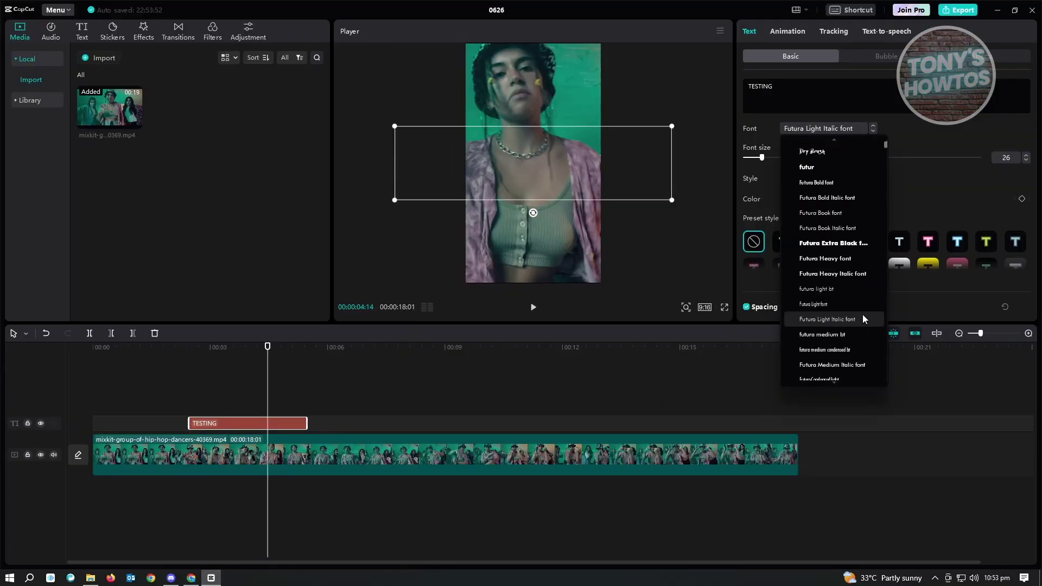
scroll(862, 314, up, 3)
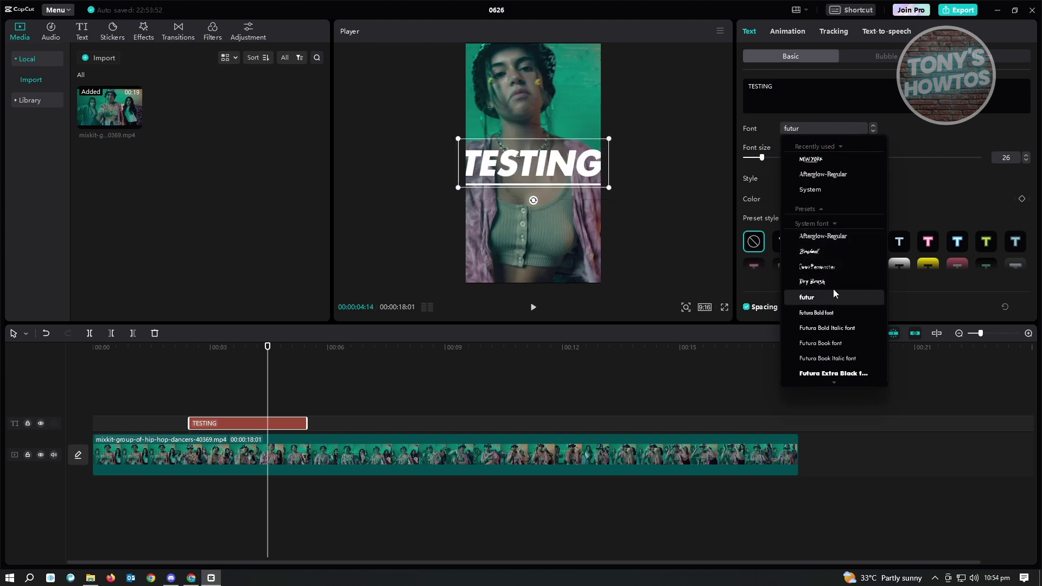
click(187, 580)
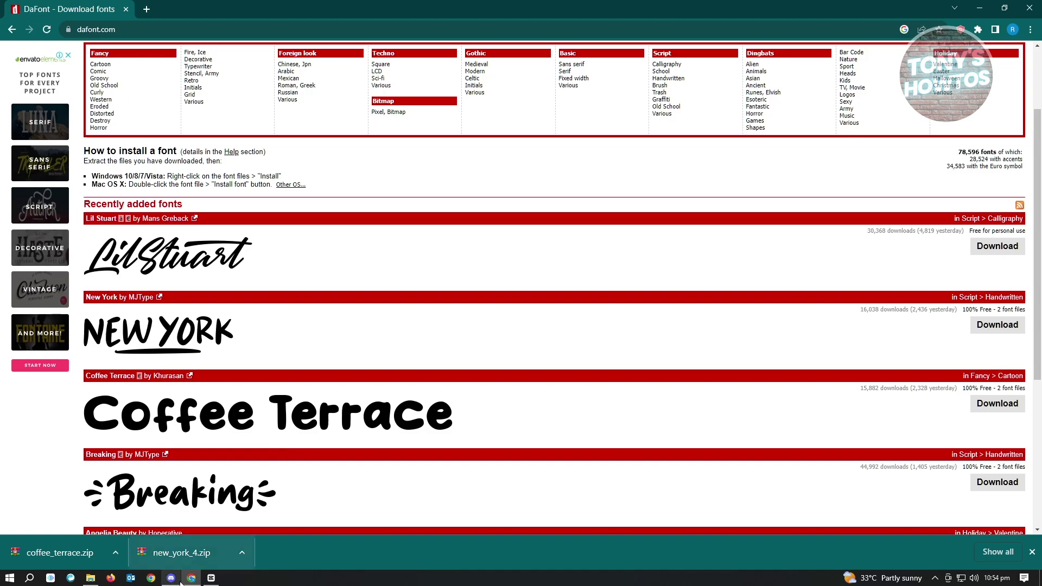
click(211, 578)
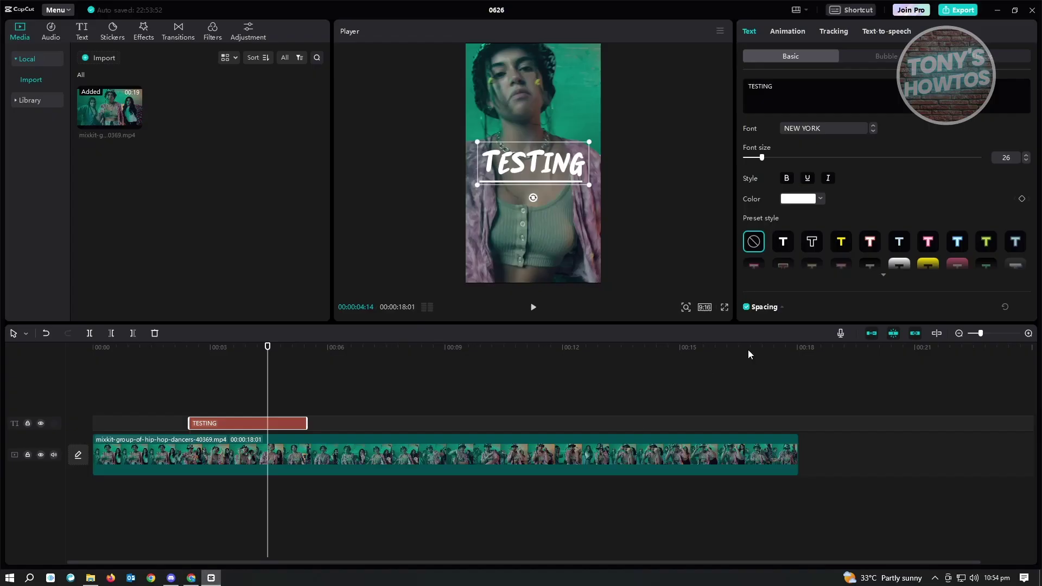
click(849, 131)
scroll(853, 242, up, 5)
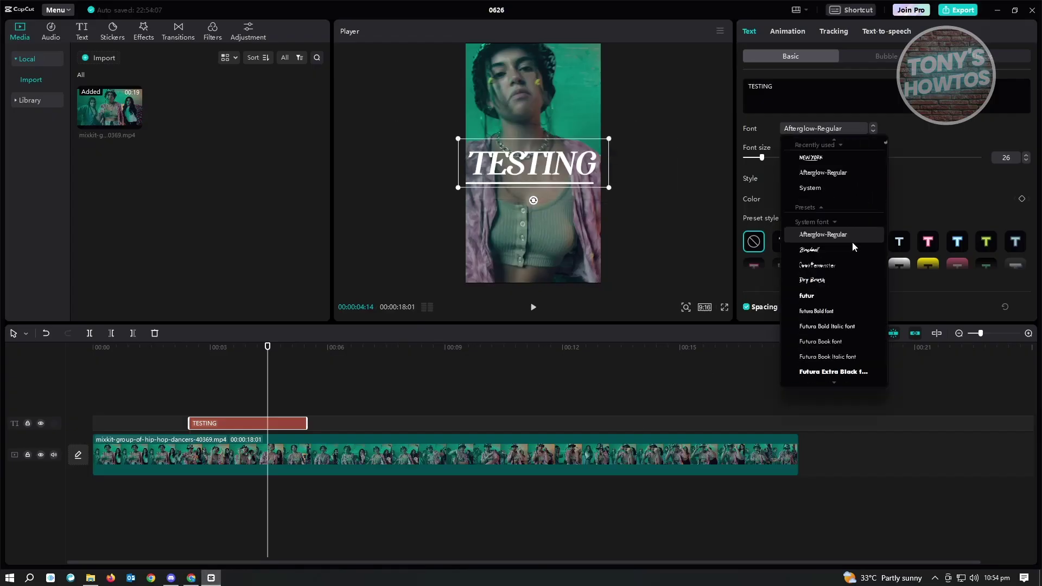
Restart CapCut and reopen the project 0626.
key(alt+Tab)
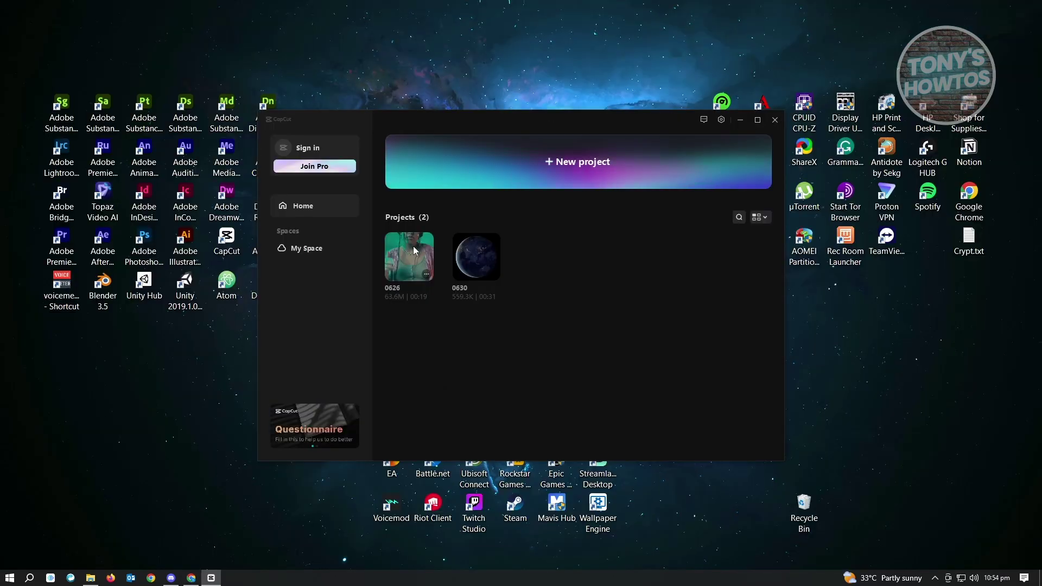
click(413, 250)
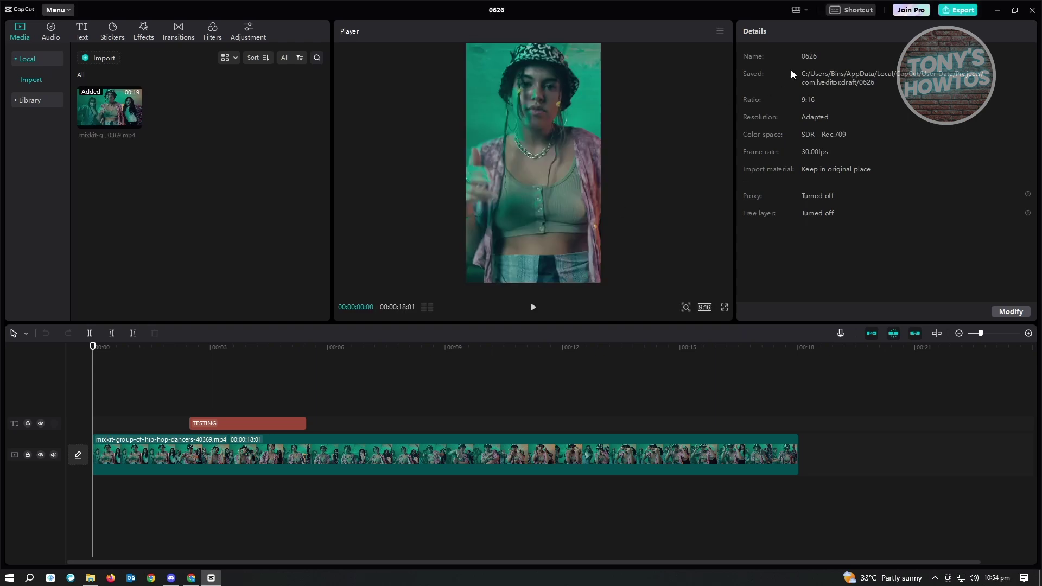
Place the playhead at 00:00:04:14, select the TESTING text clip and set its font to Coffee Terrace.
click(249, 352)
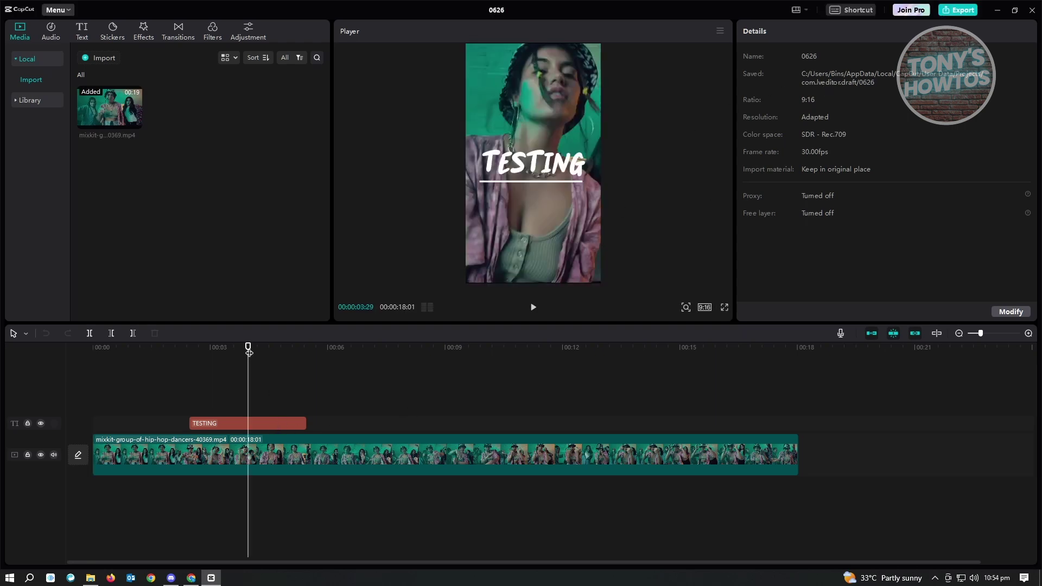
click(268, 423)
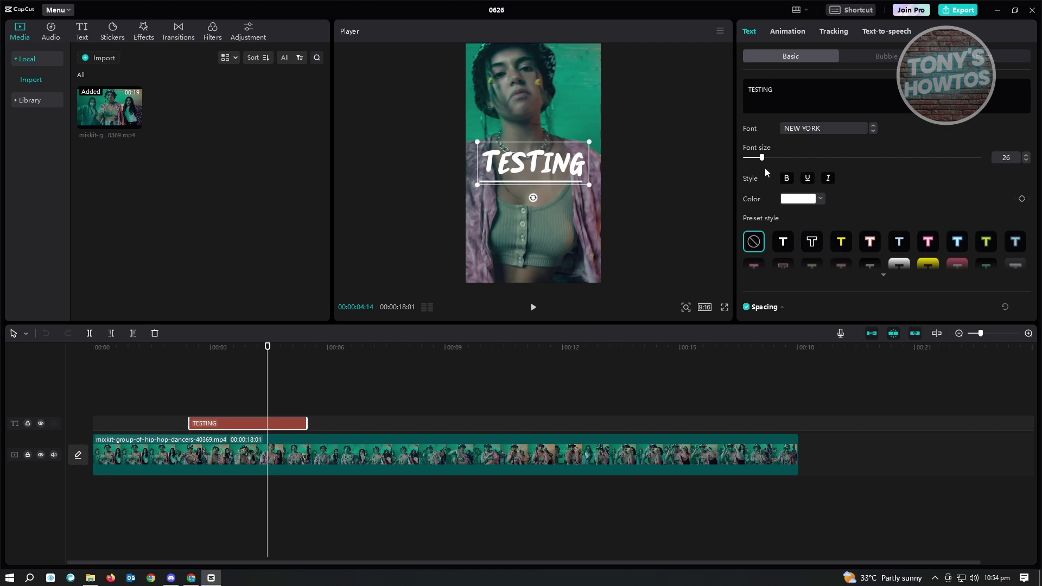
click(828, 129)
scroll(833, 296, up, 4)
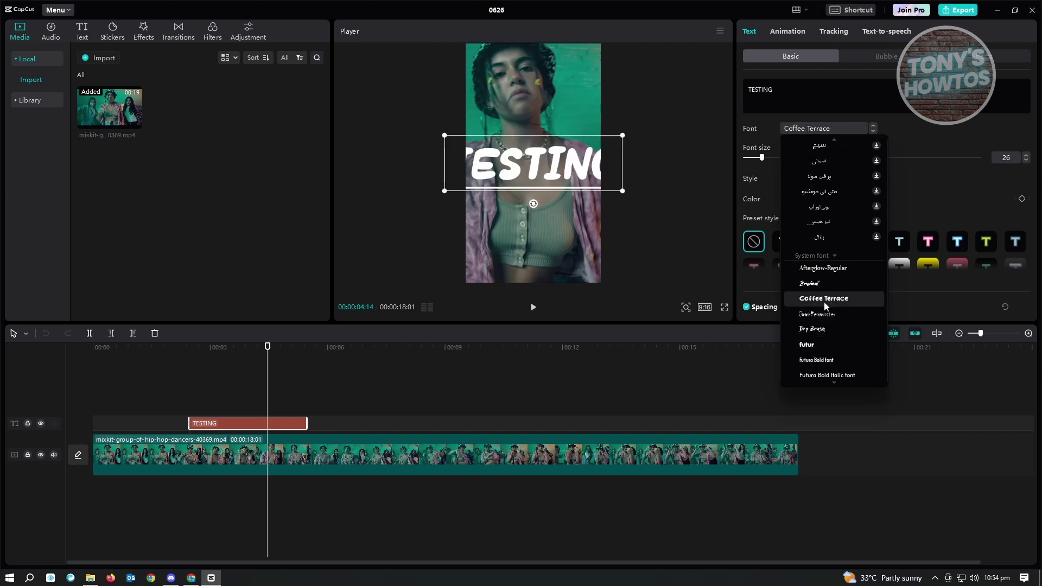
click(843, 300)
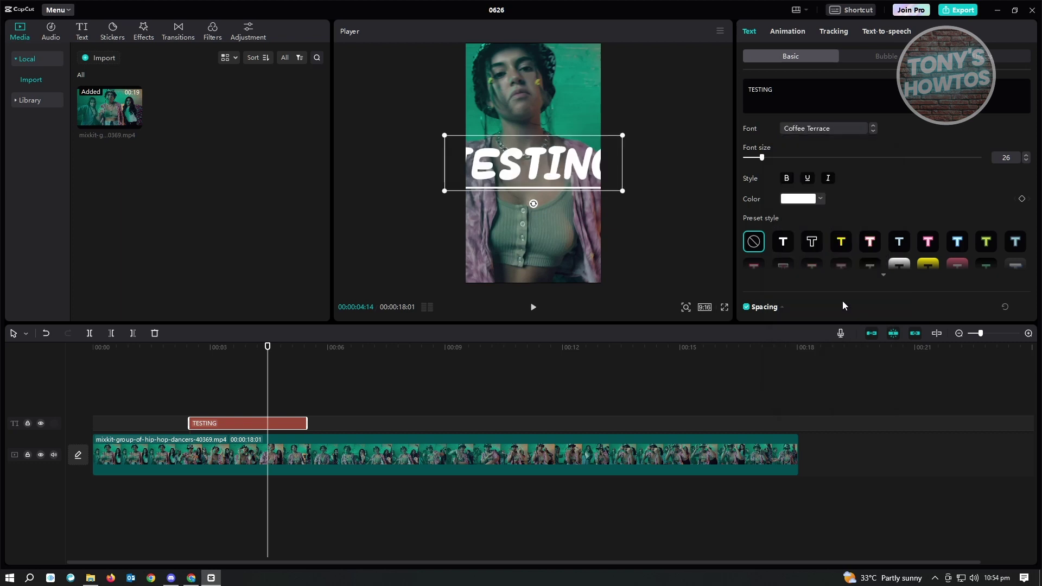